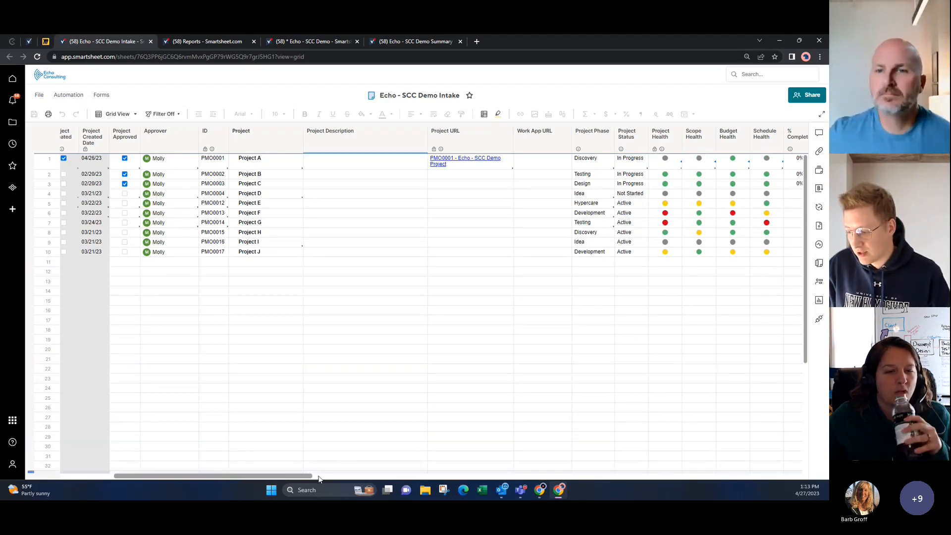
# Review the project creation, approval and status columns of the Echo - SCC Demo Intake sheet
pyautogui.moveTo(304, 477); pyautogui.dragTo(272, 477)
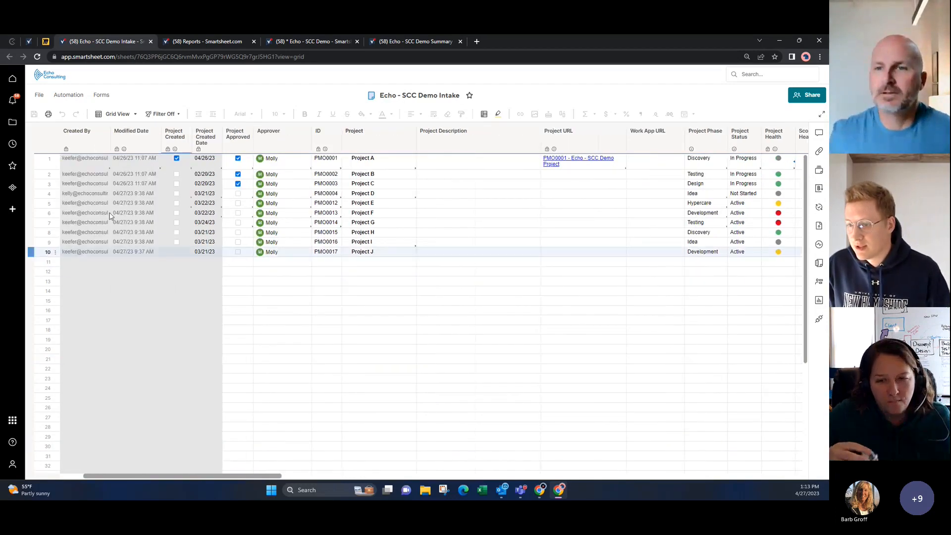
pyautogui.click(49, 158)
pyautogui.click(363, 292)
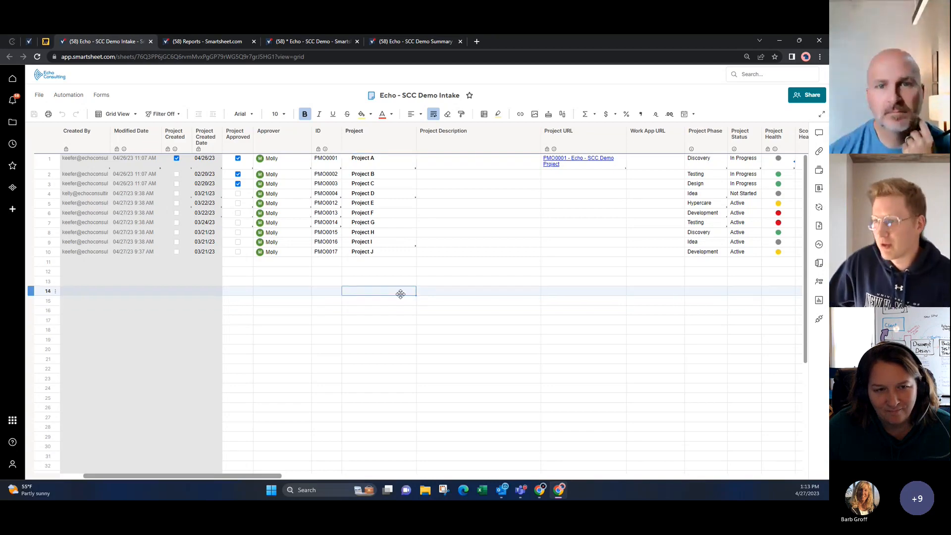
# Examine the SCC Profile Data Flow diagram in Miro, and view the Echo - SCC Demo workspace in Smartsheet
pyautogui.click(45, 45)
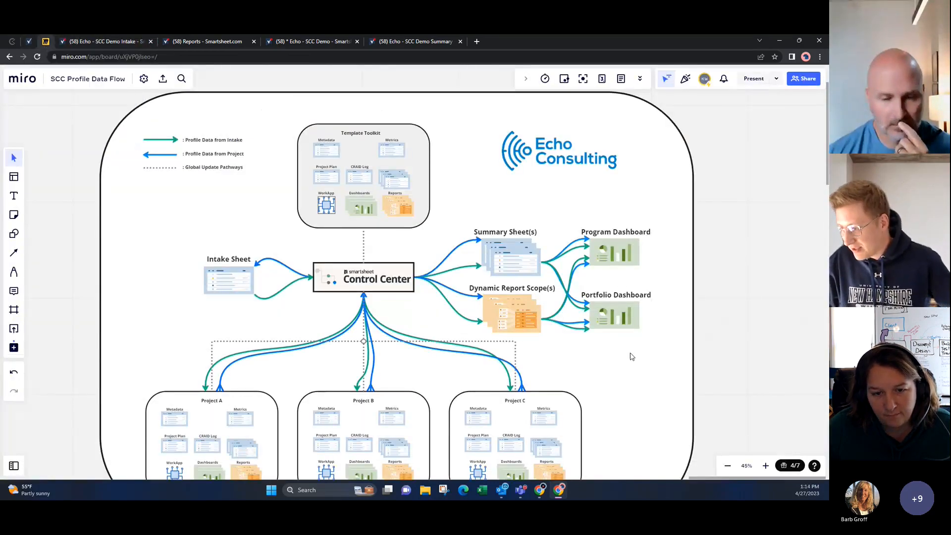
pyautogui.moveTo(631, 356); pyautogui.dragTo(610, 335)
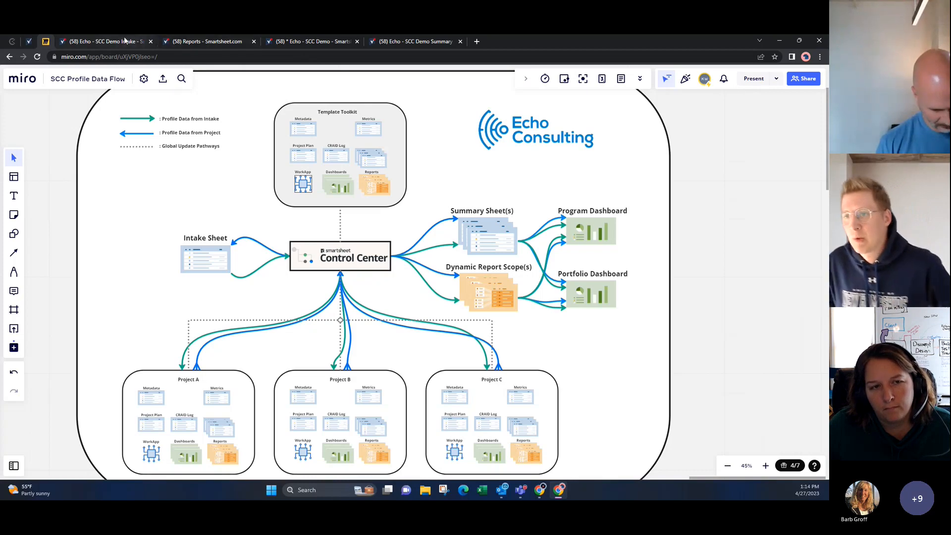
pyautogui.click(201, 41)
pyautogui.click(298, 40)
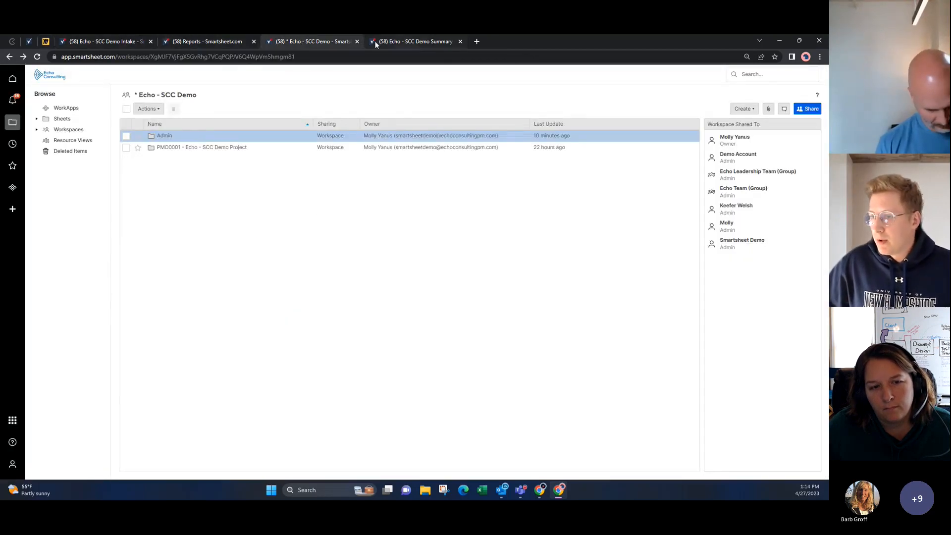
# Switch to Control Center, manage the program's blueprints, and view the basics of the Echo - SCC Demo blueprint before leaving it
pyautogui.click(31, 41)
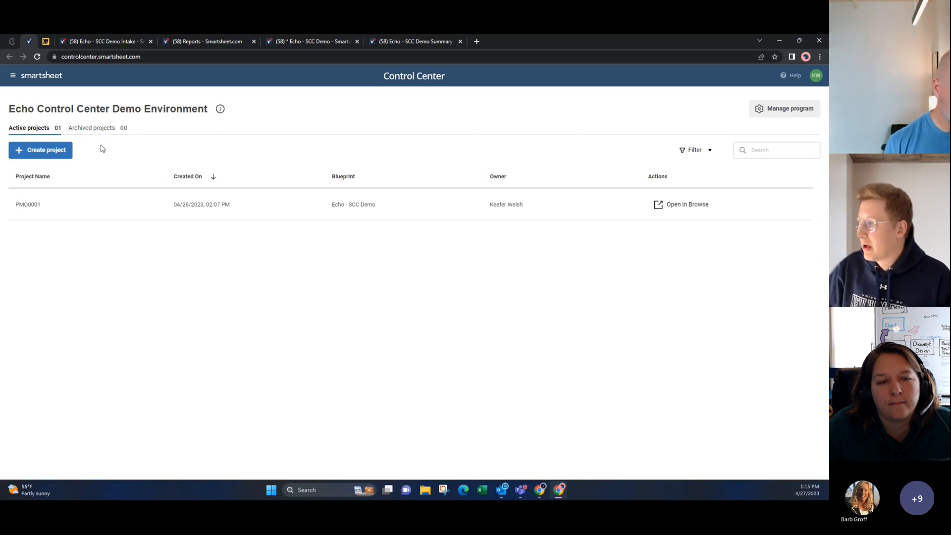
pyautogui.click(785, 110)
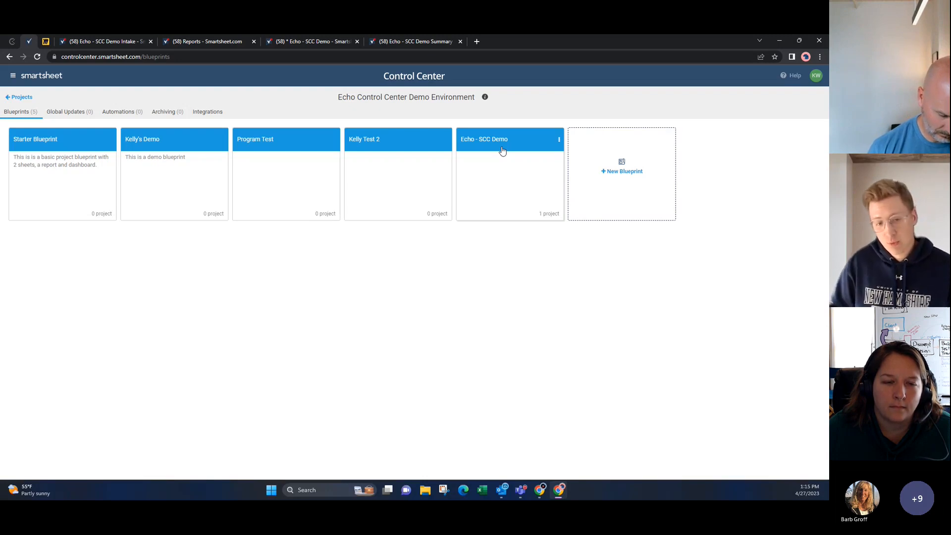
pyautogui.click(539, 146)
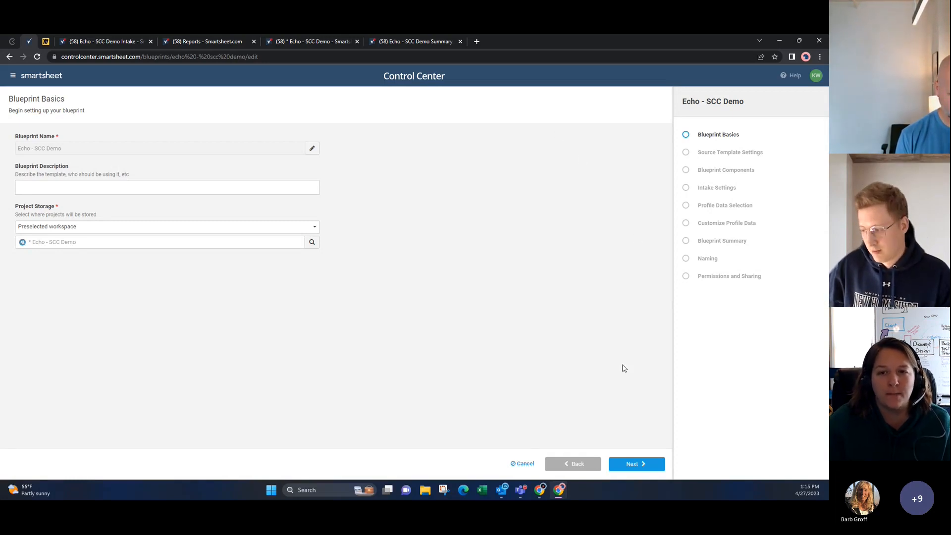
pyautogui.click(526, 464)
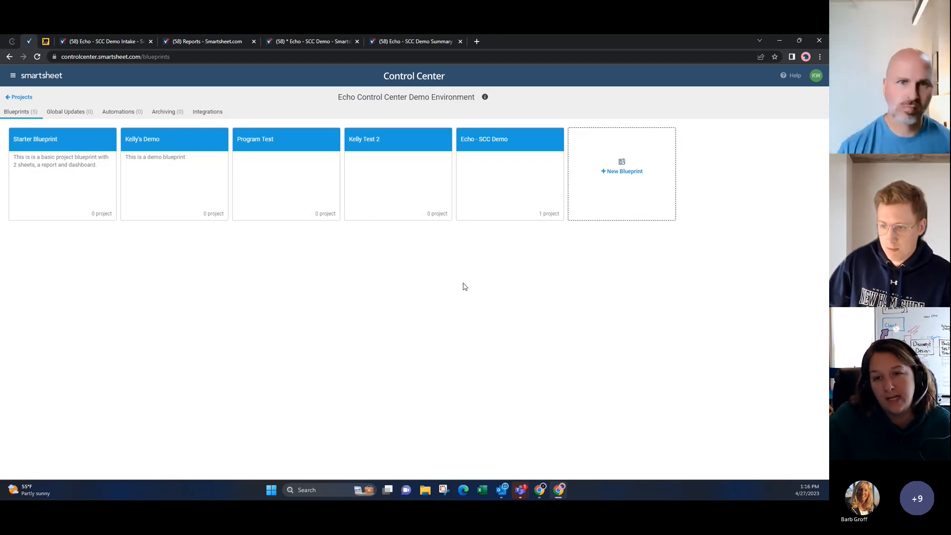
# Examine the project storage options of the Echo - SCC Demo blueprint and leave without changes
pyautogui.click(522, 148)
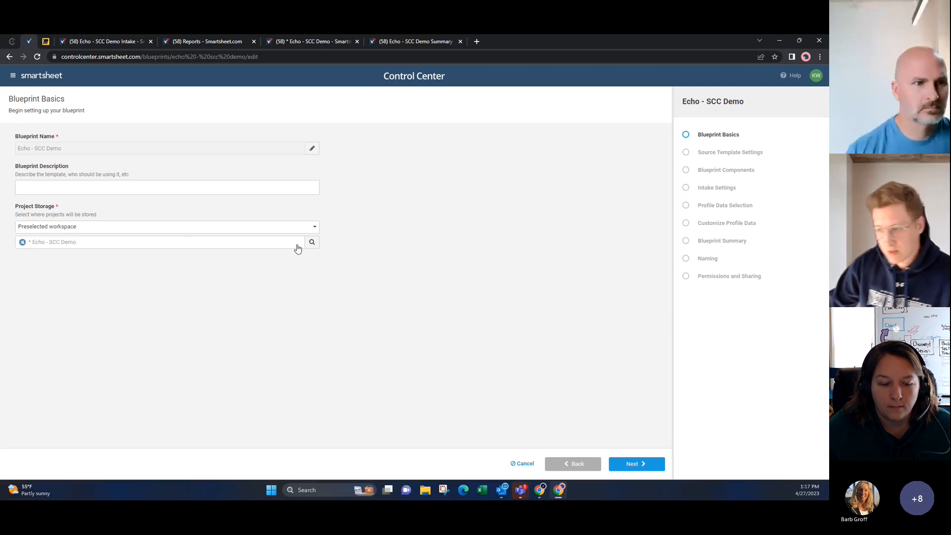
pyautogui.click(293, 230)
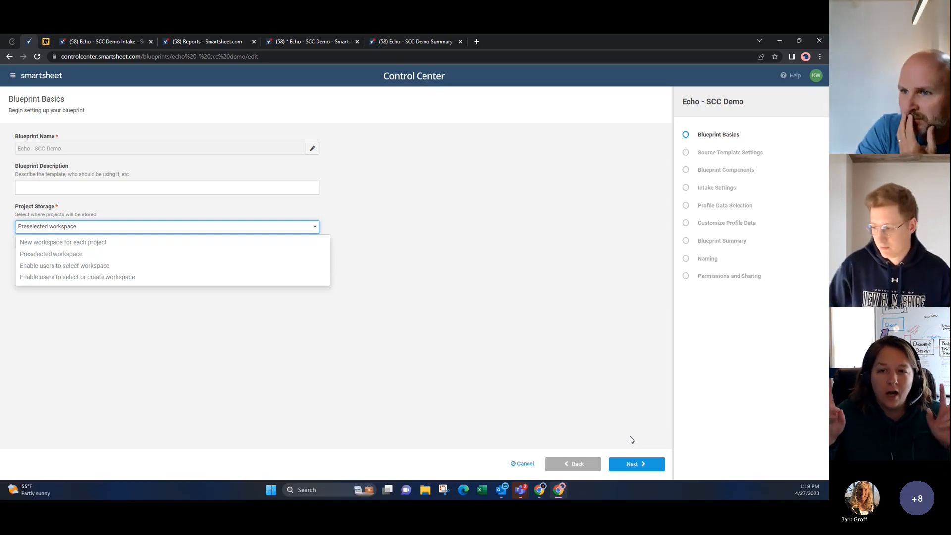
pyautogui.click(532, 468)
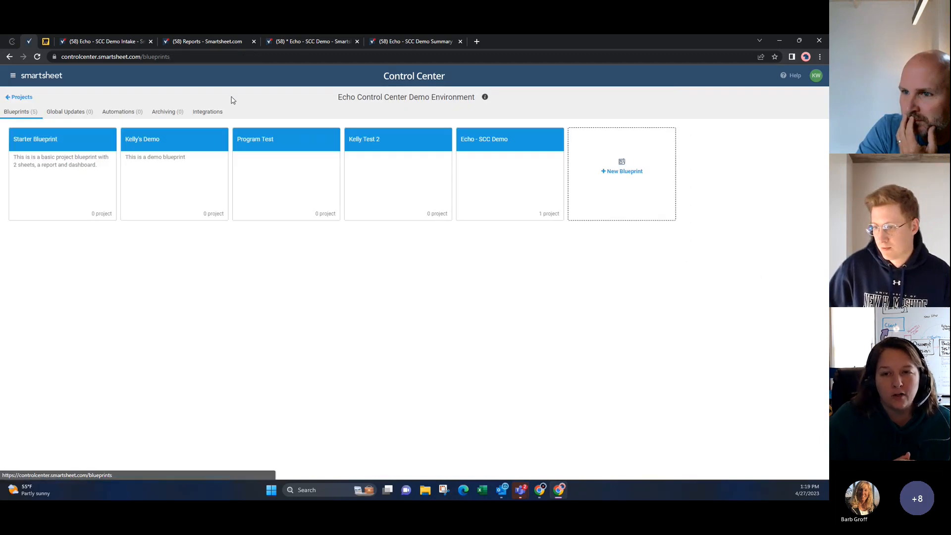
# Check the program's automations list, then briefly reopen and leave the Echo - SCC Demo blueprint
pyautogui.click(119, 114)
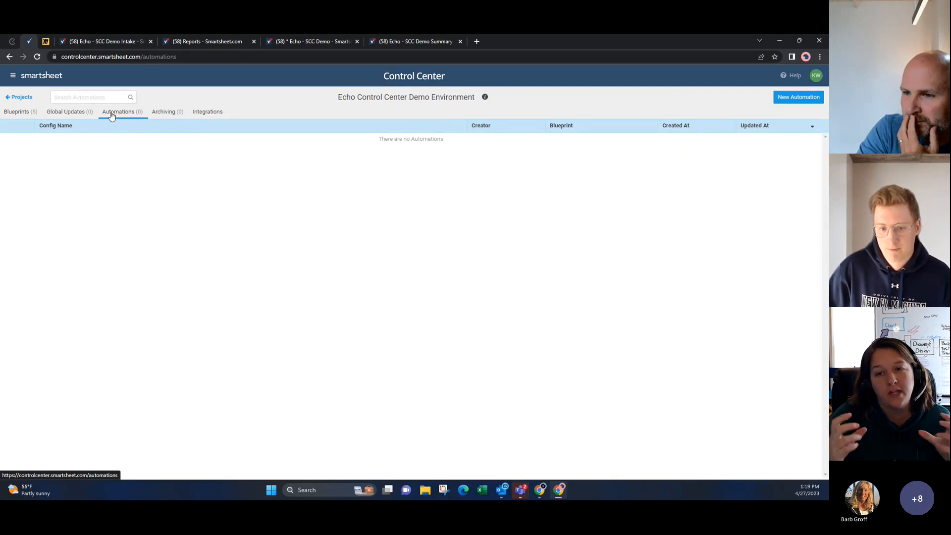
pyautogui.click(34, 113)
pyautogui.click(467, 186)
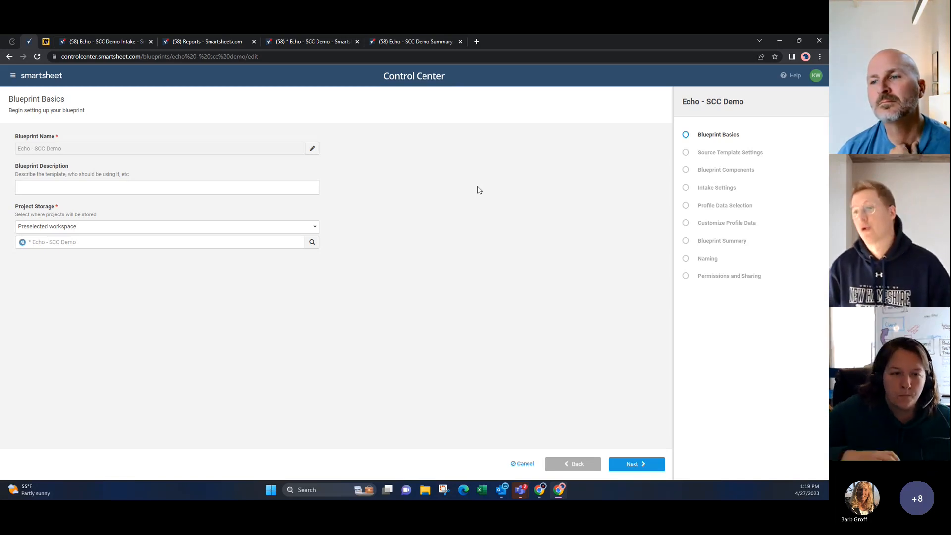
pyautogui.click(521, 463)
# Review the primary lead, additional leads and program users in the program information
pyautogui.click(485, 98)
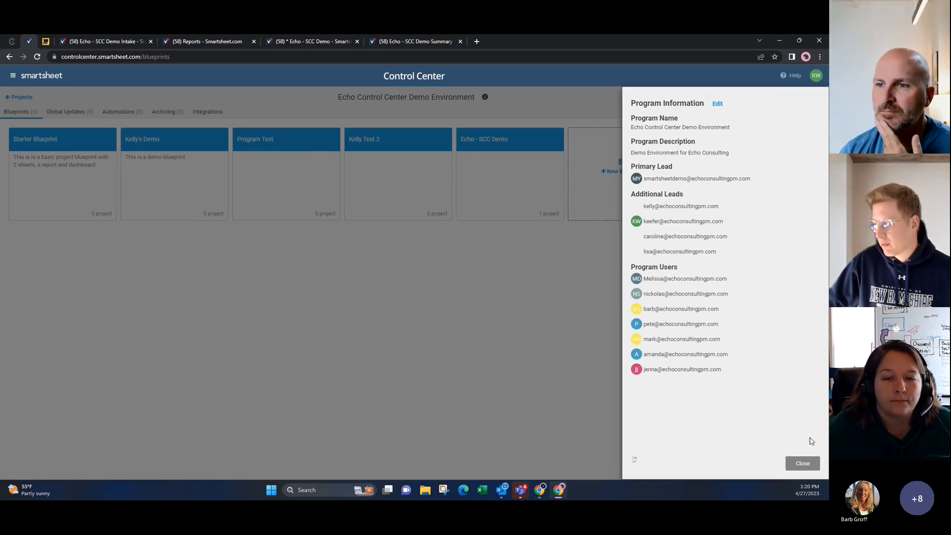
pyautogui.click(802, 463)
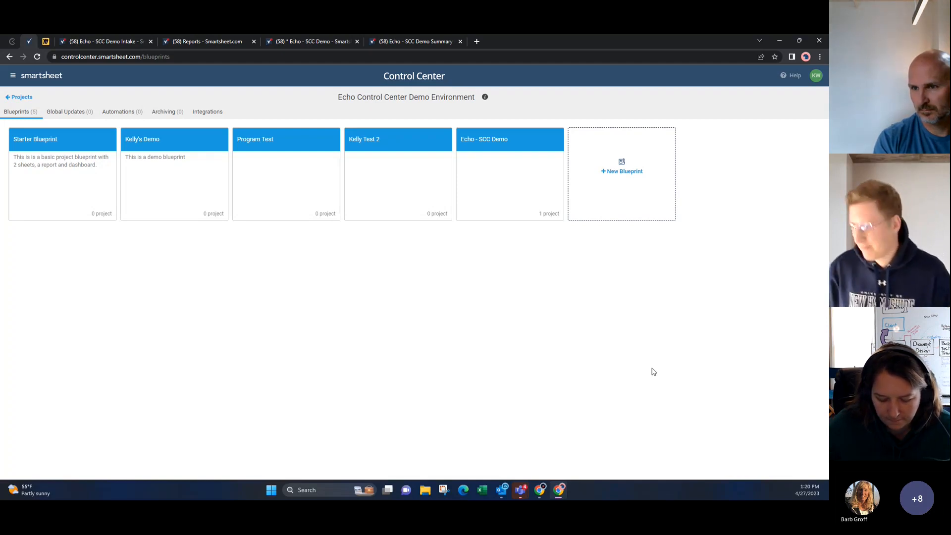
pyautogui.click(483, 176)
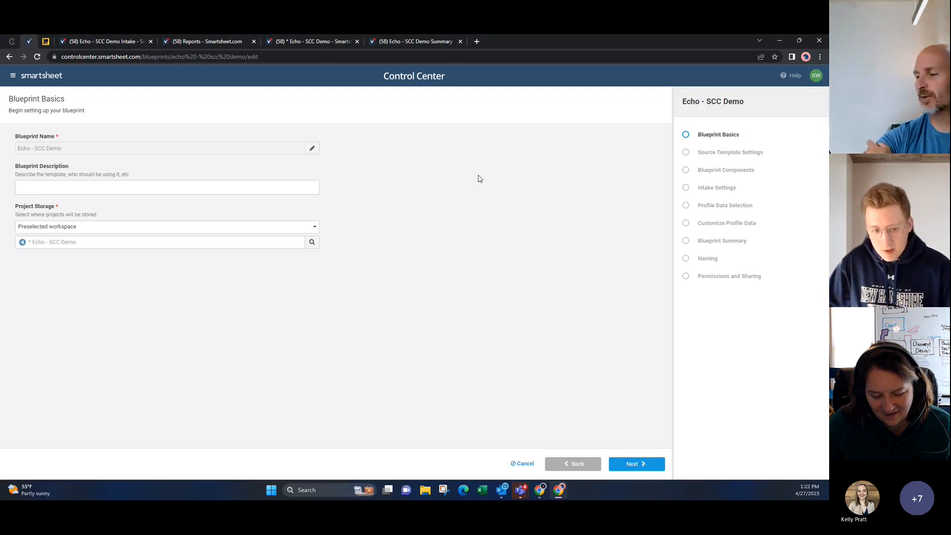
pyautogui.click(525, 463)
pyautogui.click(486, 98)
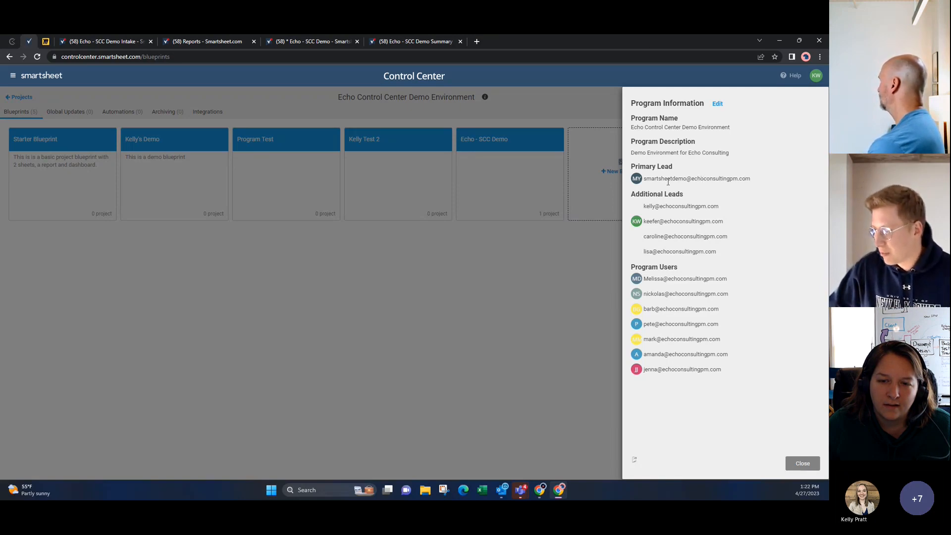
pyautogui.click(800, 461)
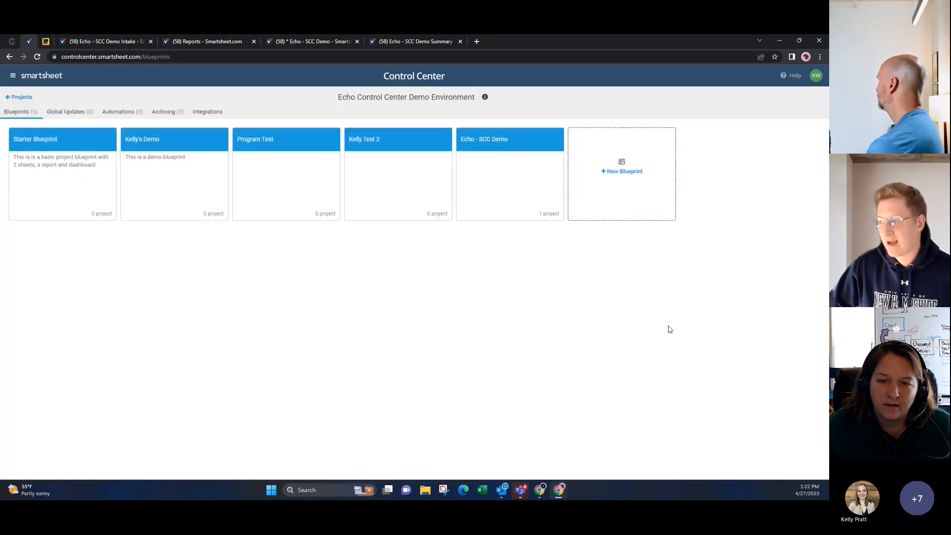
# Open the Echo - SCC Demo blueprint's source template settings and examine the requirement options for the Intake CRAID Log
pyautogui.click(497, 145)
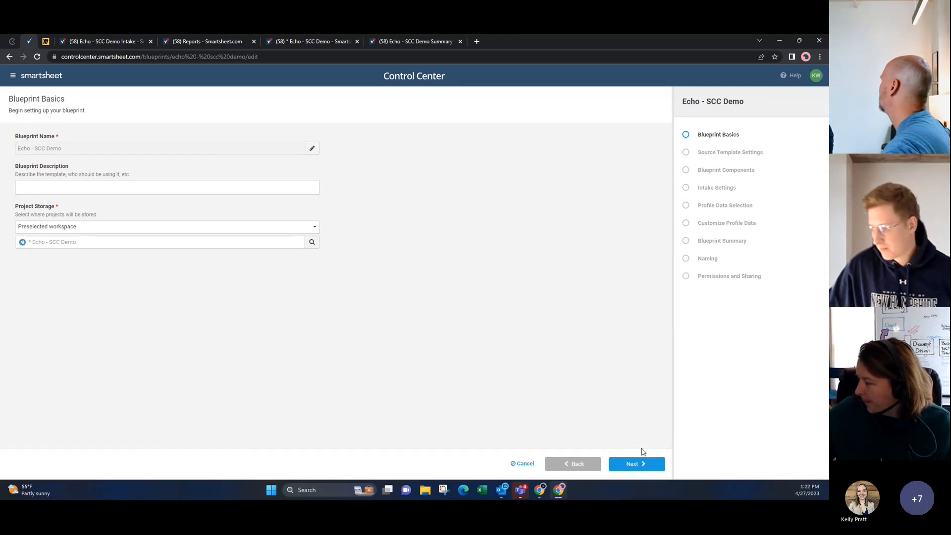
pyautogui.click(642, 465)
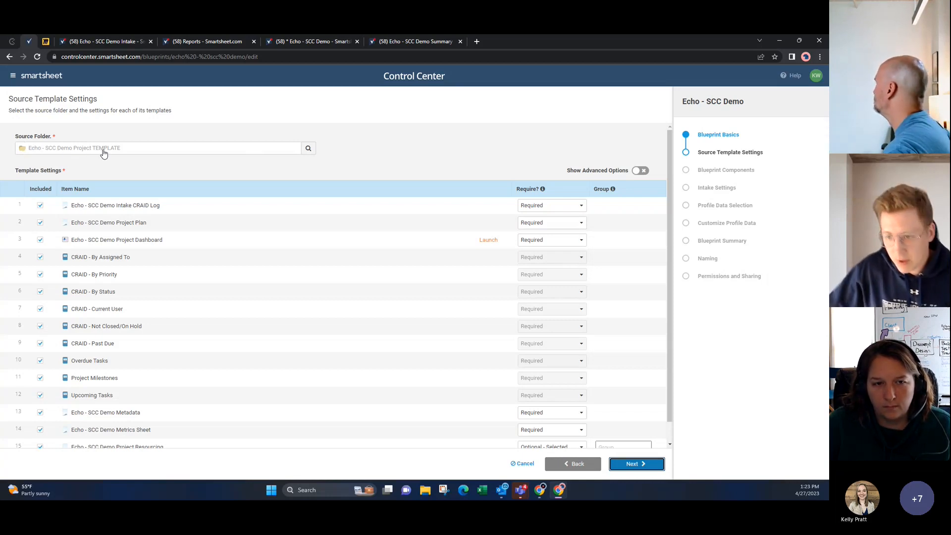
pyautogui.scroll(-1, 70, 204)
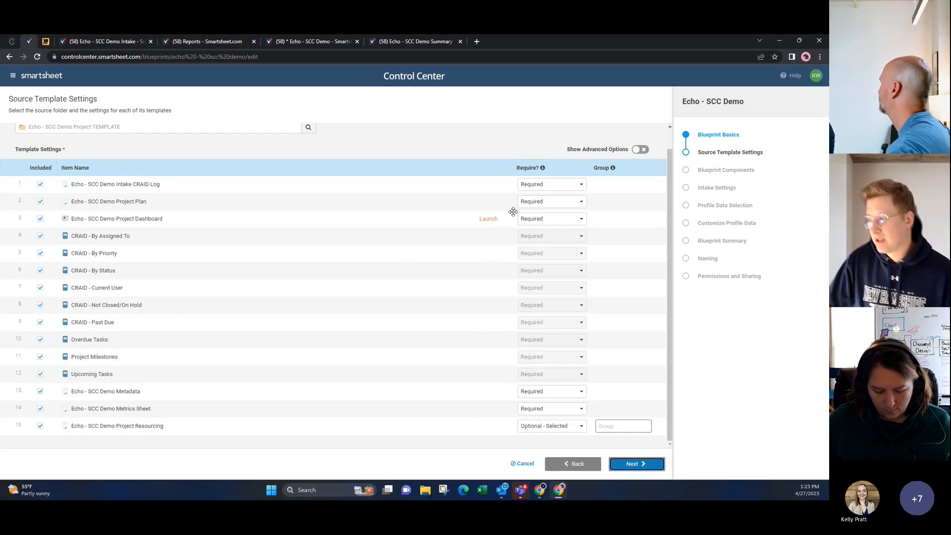
pyautogui.click(545, 188)
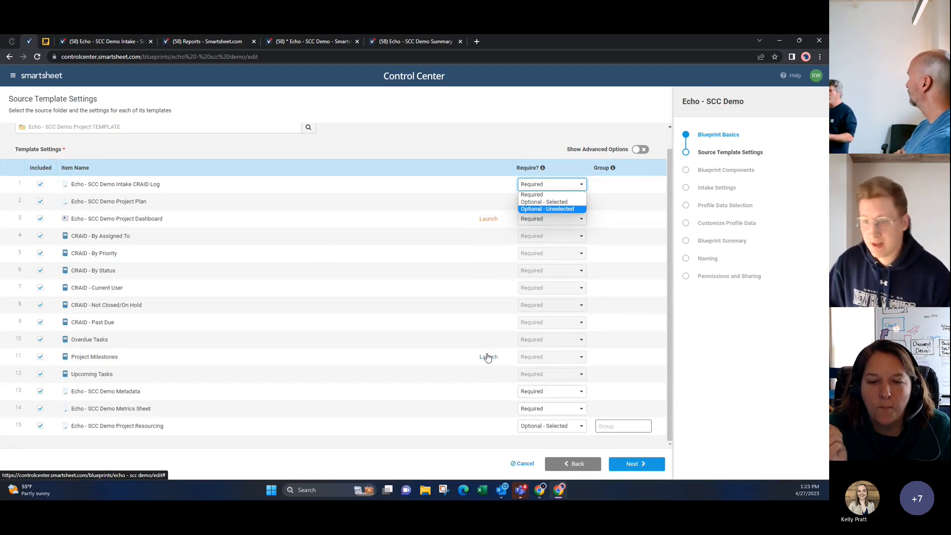
pyautogui.scroll(1, 125, 150)
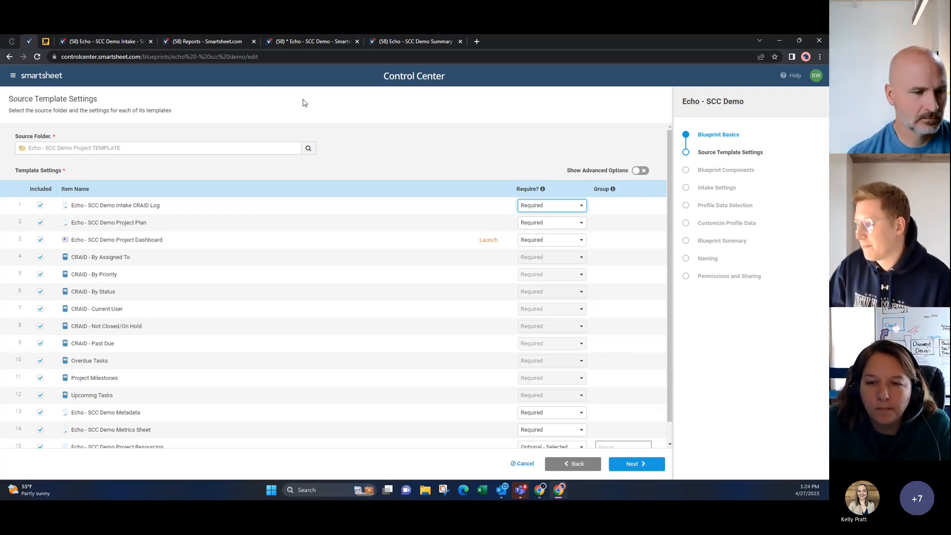
# Show the advanced options for the source templates and continue to the blueprint components
pyautogui.click(641, 170)
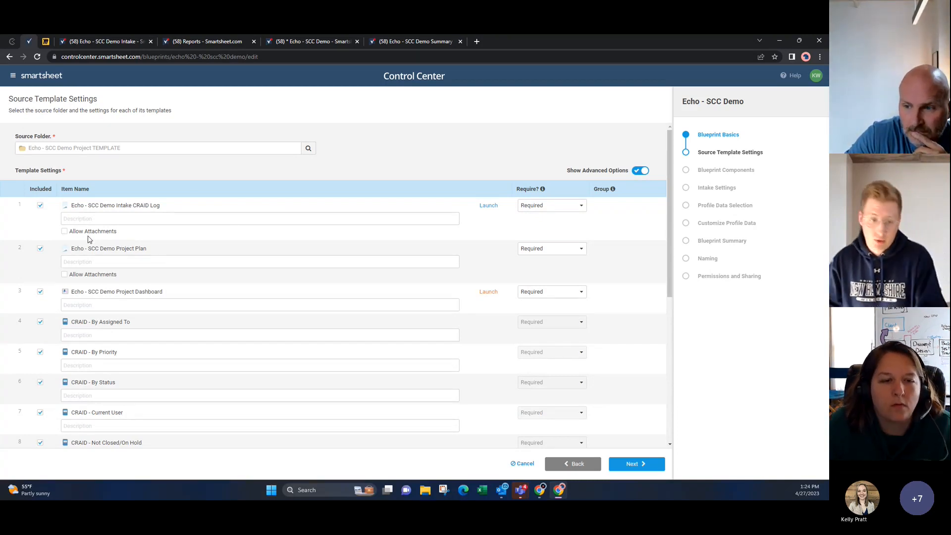
pyautogui.click(629, 469)
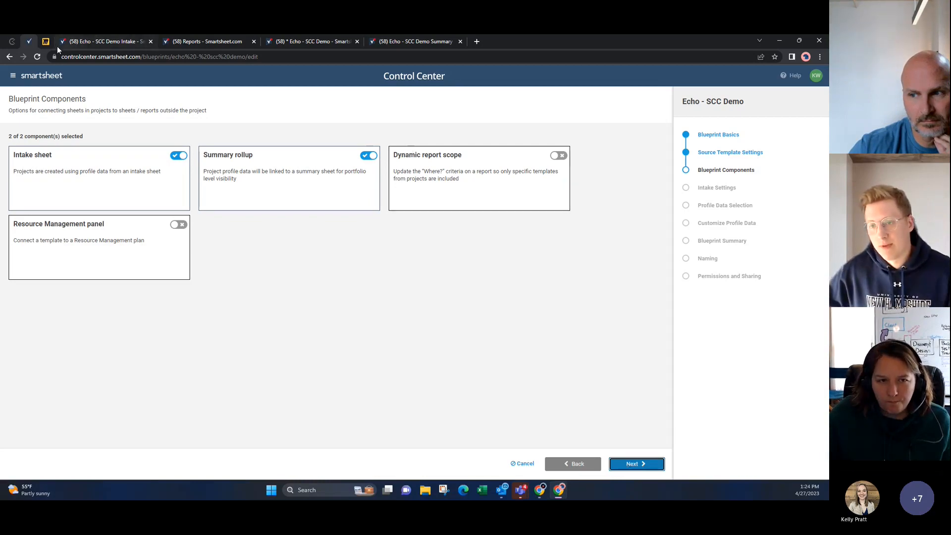
# Consult the data flow diagram in Miro and enable the Dynamic report scope component for the blueprint
pyautogui.click(46, 41)
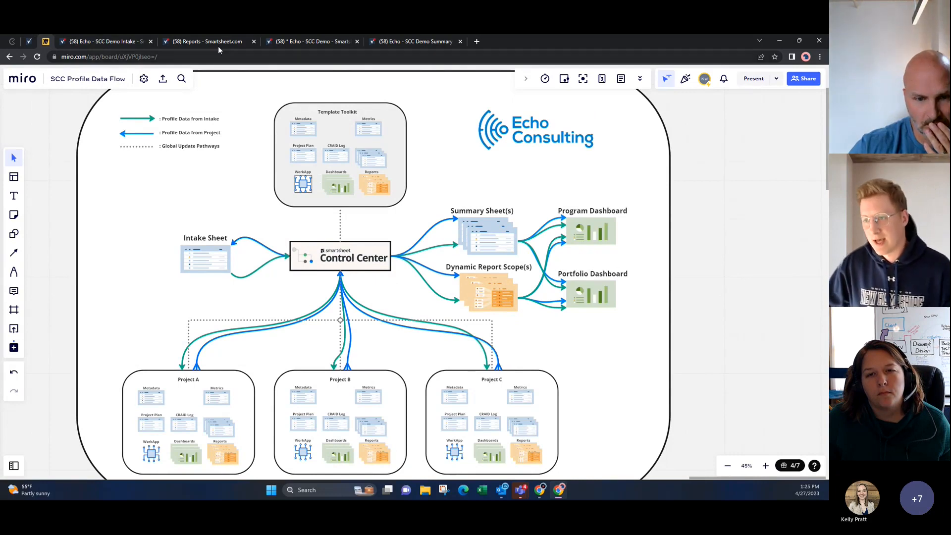
pyautogui.click(29, 41)
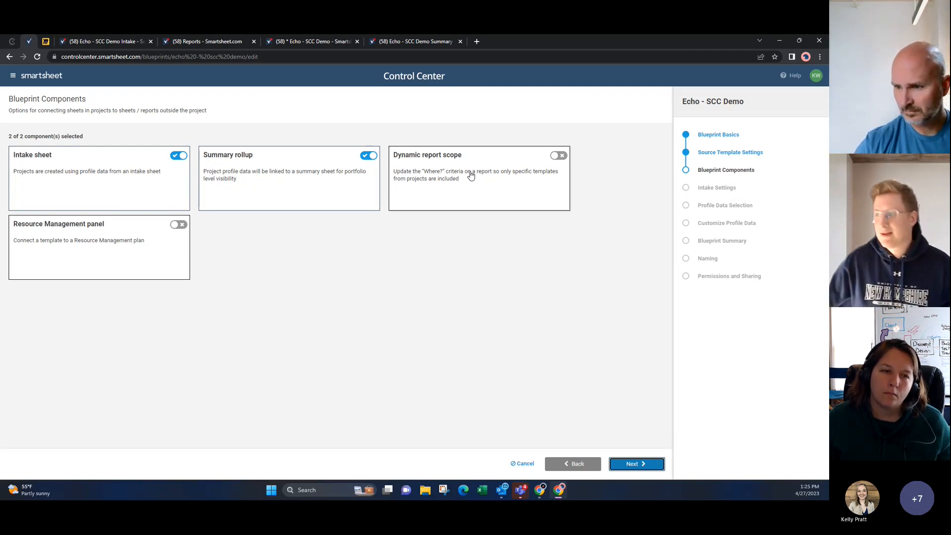
pyautogui.click(557, 157)
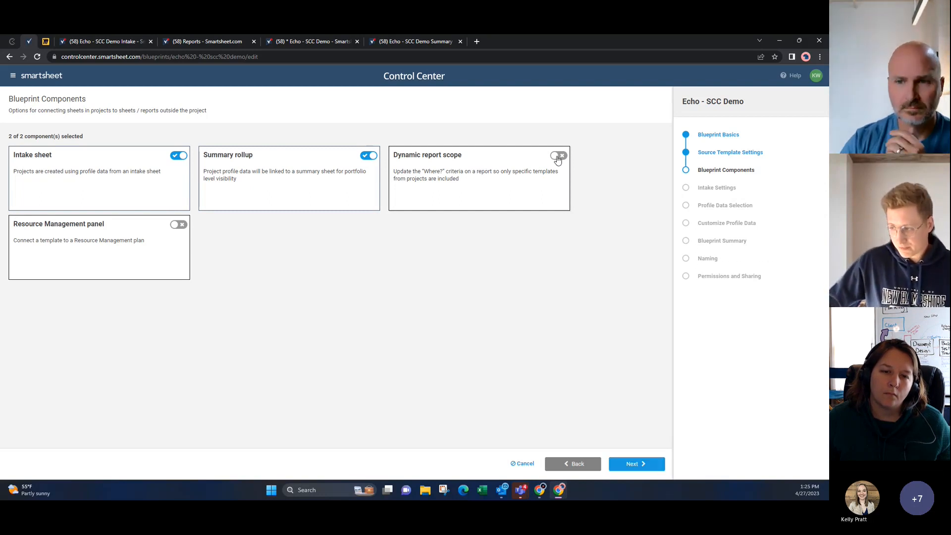
pyautogui.click(557, 158)
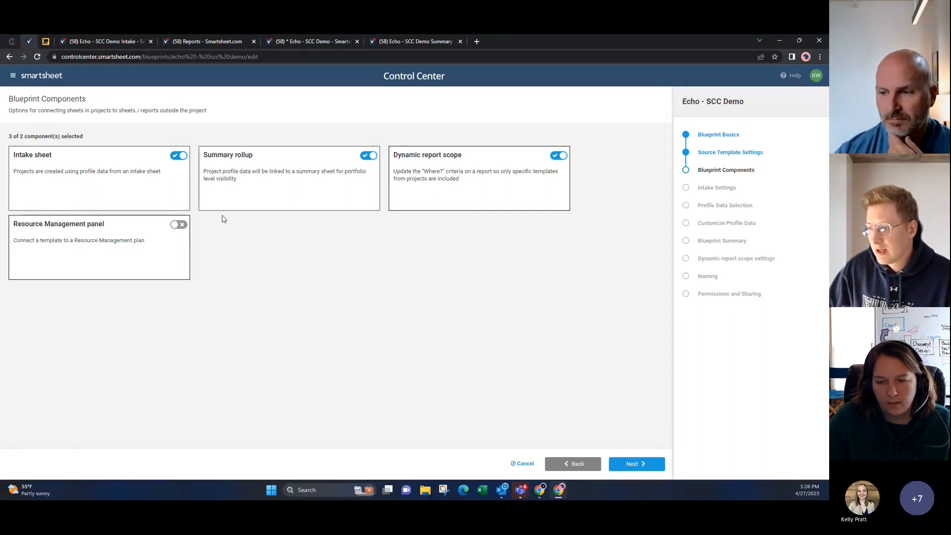
# Disable the blueprint's Intake sheet component and enable it again
pyautogui.click(180, 156)
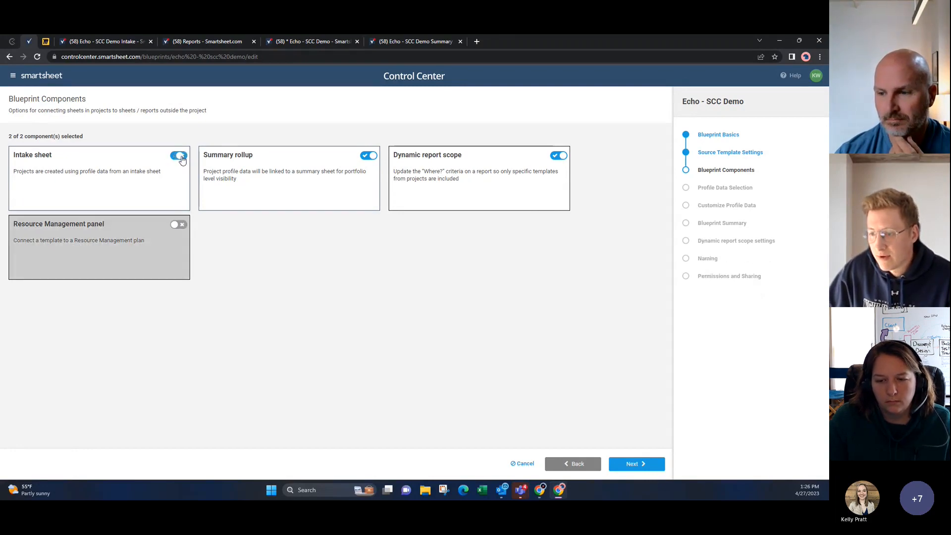
pyautogui.click(180, 157)
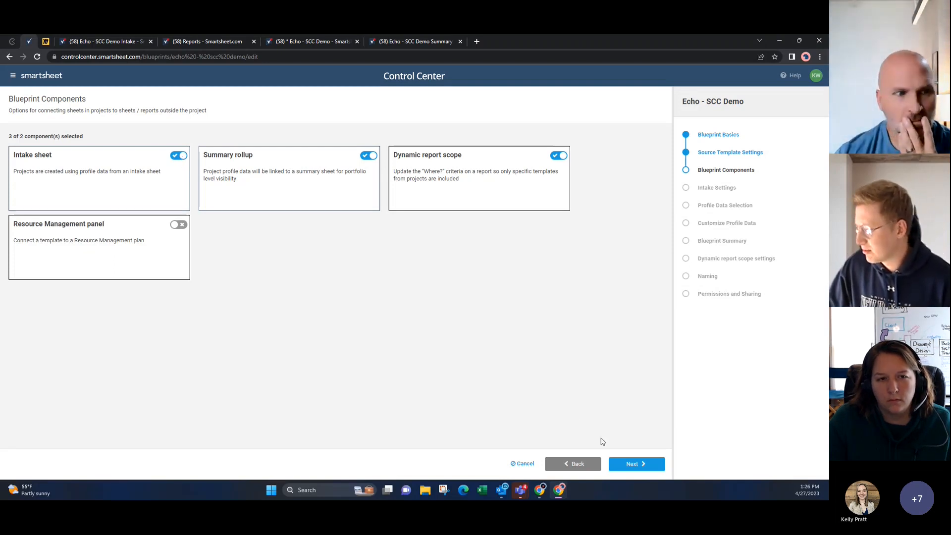
# Continue to the blueprint's intake settings and compare them with the columns of the Echo - SCC Demo Intake sheet
pyautogui.click(631, 464)
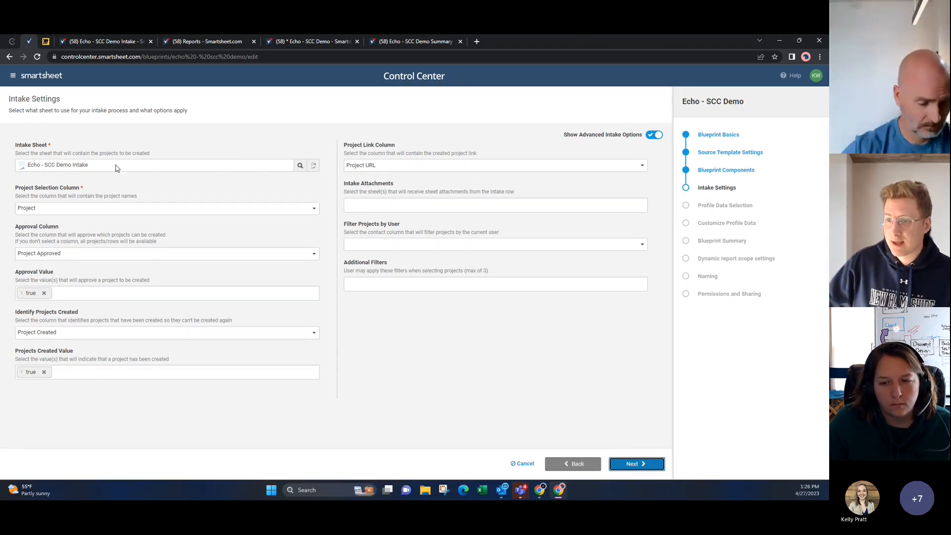
pyautogui.click(121, 41)
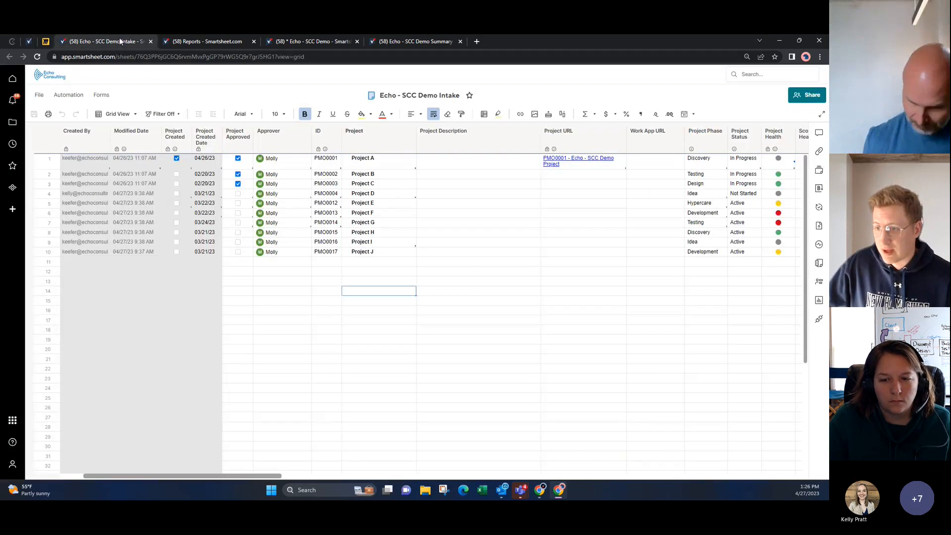
pyautogui.click(29, 41)
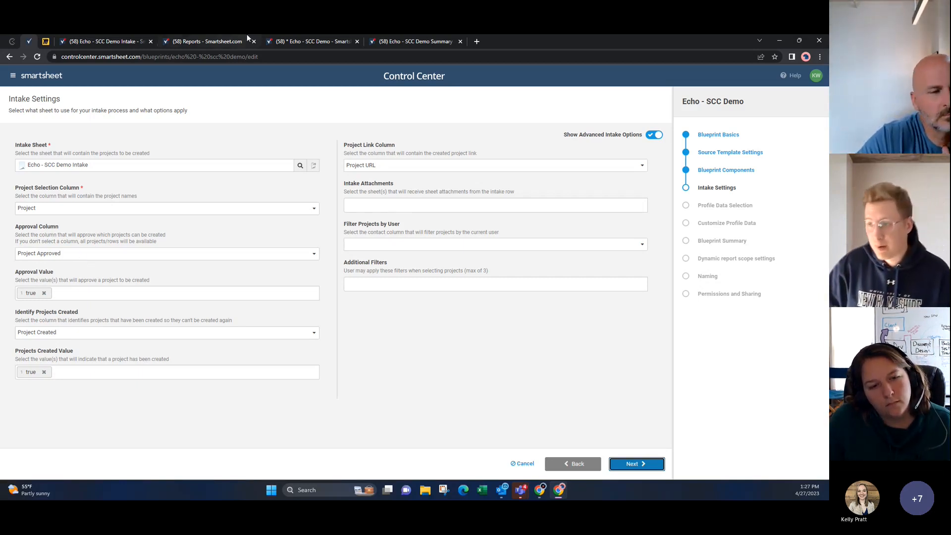
# Compare the Project Approved and Project Created columns of the Echo - SCC Demo Intake sheet with the blueprint's intake settings
pyautogui.click(124, 42)
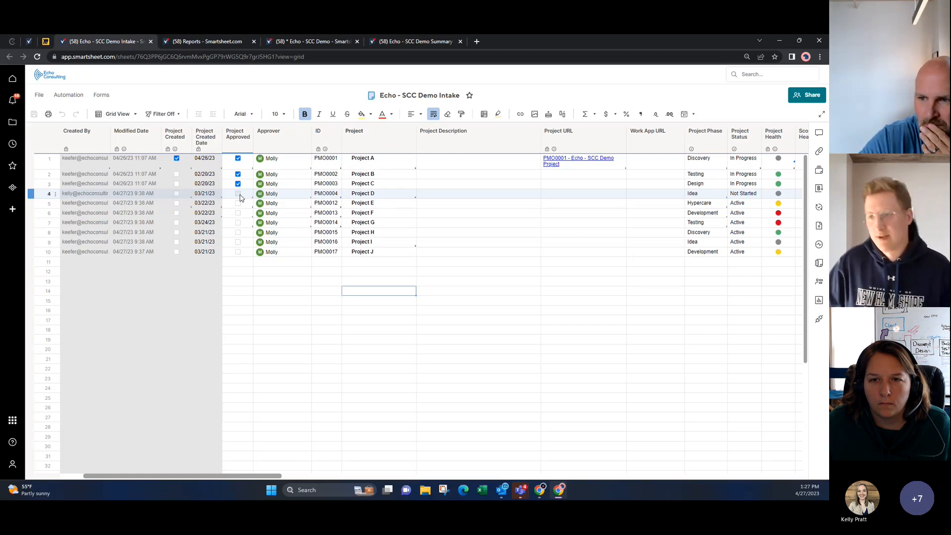
pyautogui.click(26, 42)
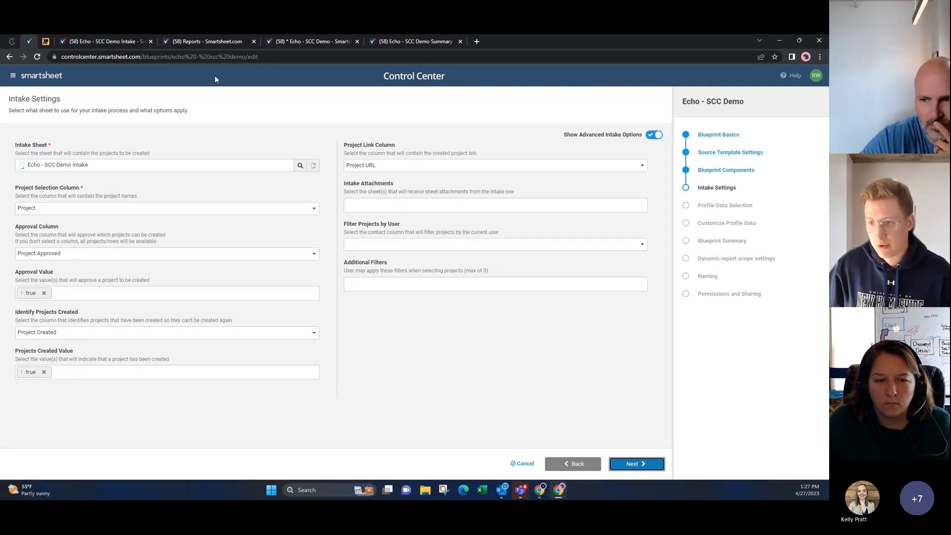
pyautogui.click(115, 40)
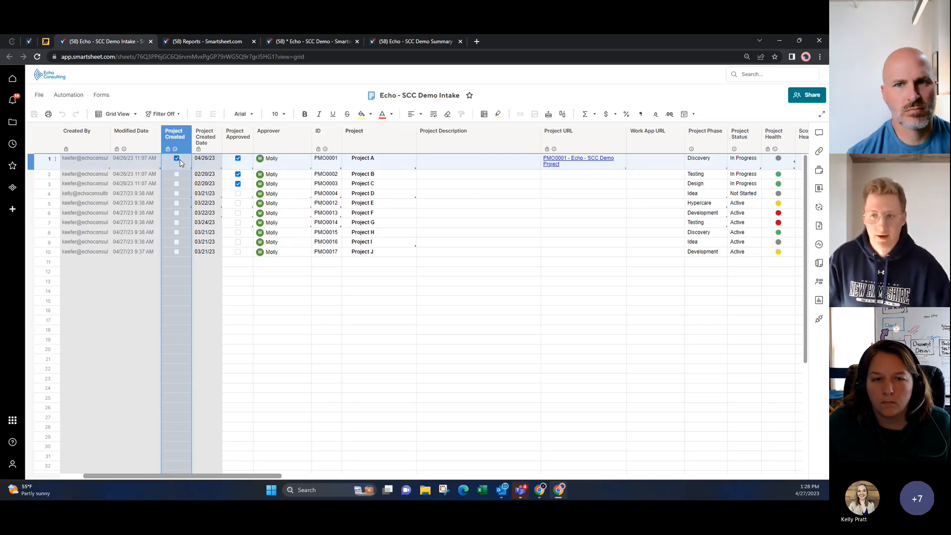
pyautogui.click(29, 42)
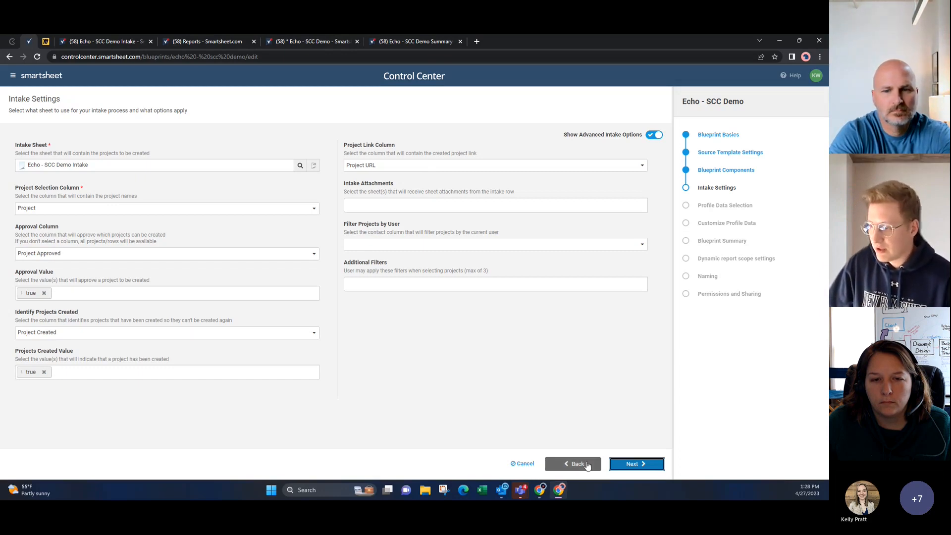
# Go back to the source template settings, hide their advanced options, and return to the intake settings
pyautogui.click(587, 464)
pyautogui.click(587, 464)
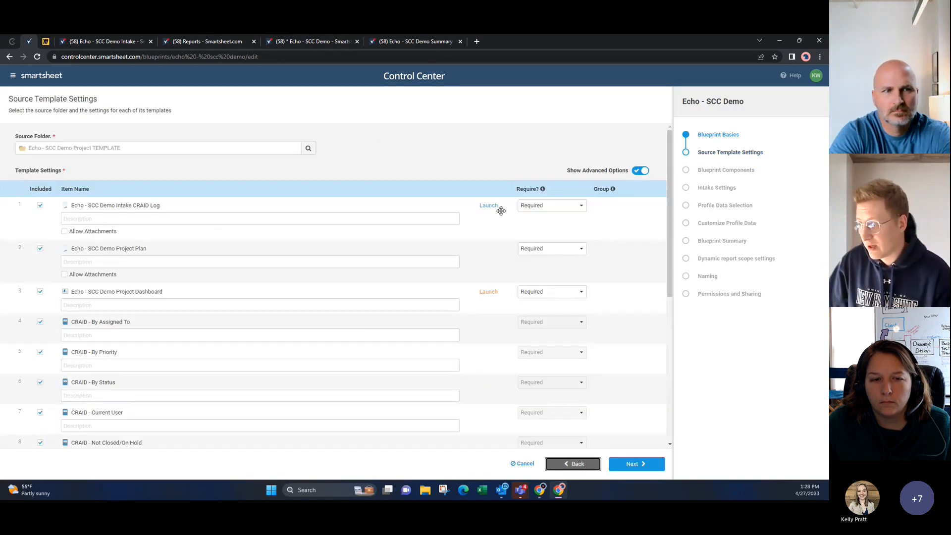
pyautogui.click(640, 170)
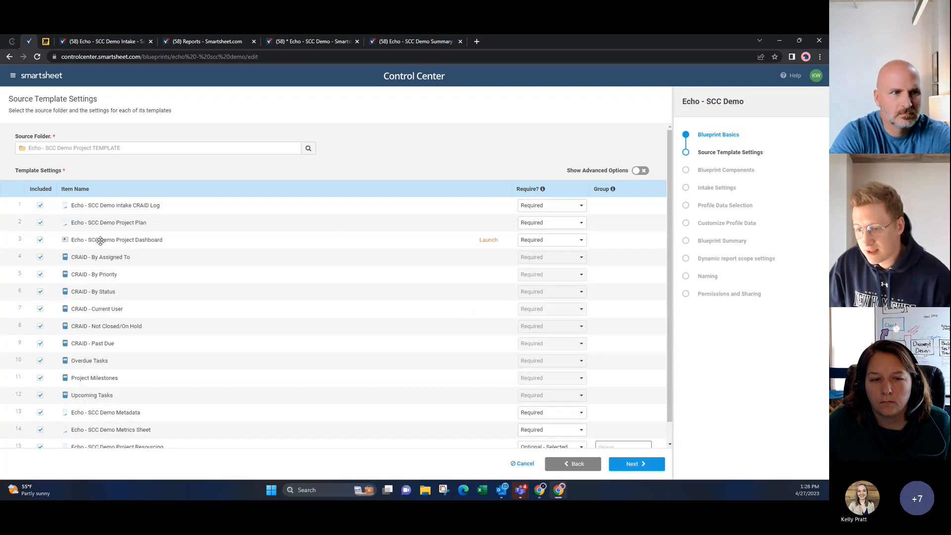
pyautogui.click(648, 466)
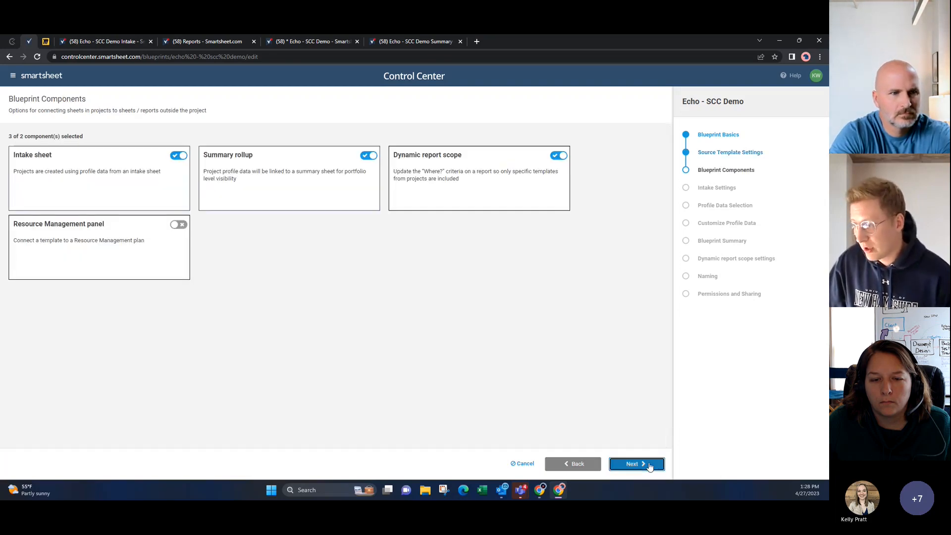
pyautogui.click(650, 465)
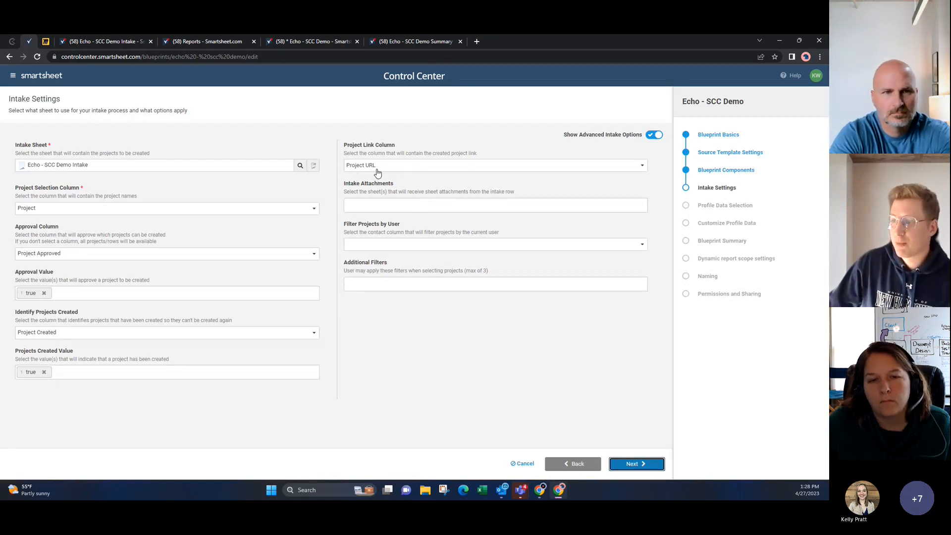
# Open Project A's dashboard through its Project URL link in the intake sheet, view it, and return to the blueprint's intake settings
pyautogui.click(120, 41)
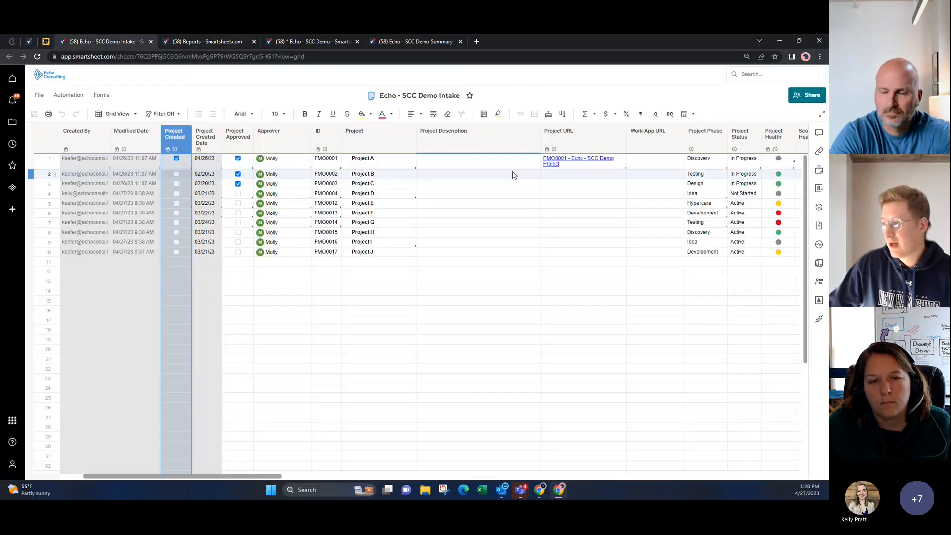
pyautogui.click(575, 165)
pyautogui.click(212, 42)
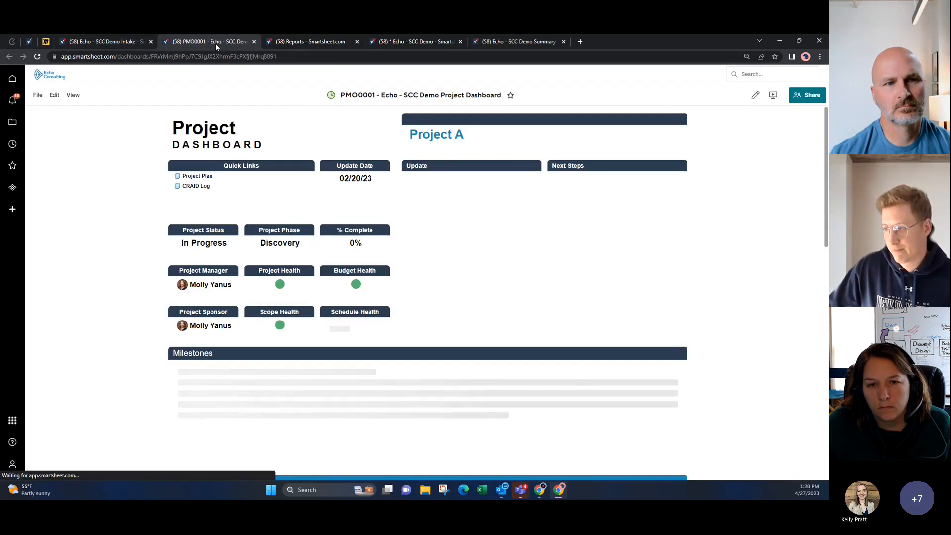
pyautogui.click(32, 42)
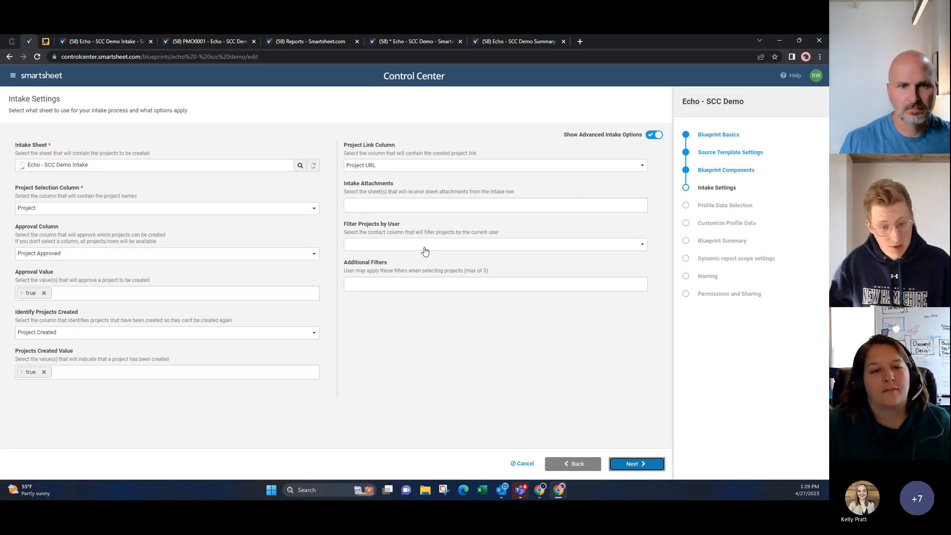
# Continue to the blueprint's profile data selection and review the whole list of fields with their locations
pyautogui.click(621, 468)
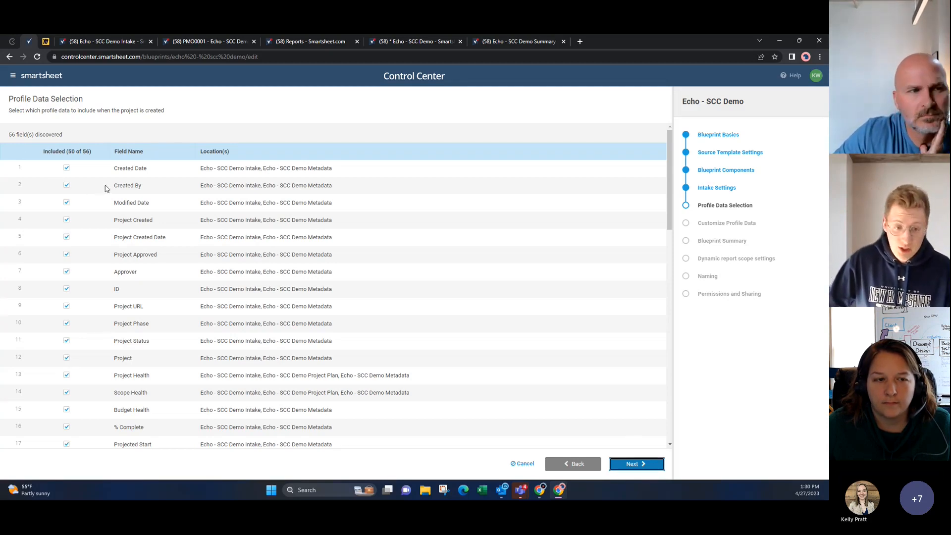
pyautogui.scroll(-3, 134, 229)
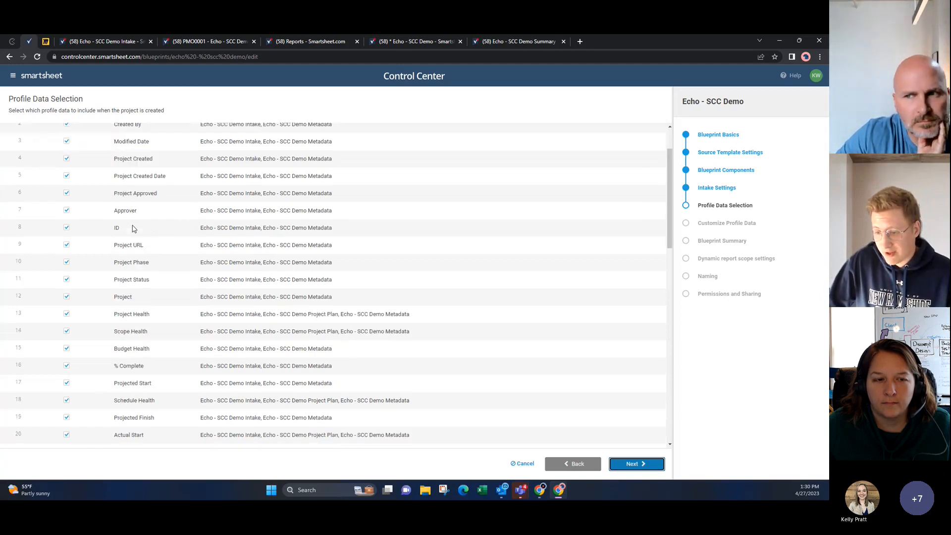
pyautogui.scroll(-12, 139, 267)
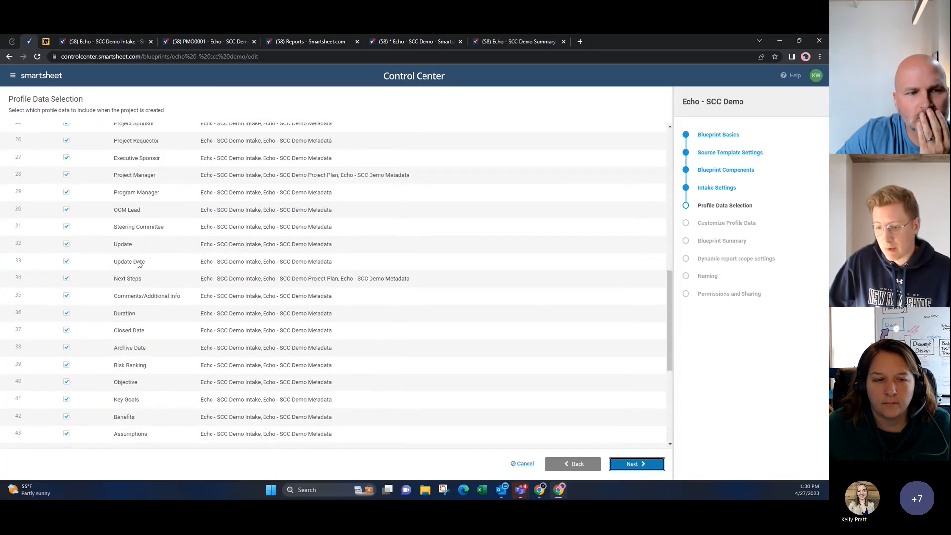
pyautogui.scroll(-5, 129, 297)
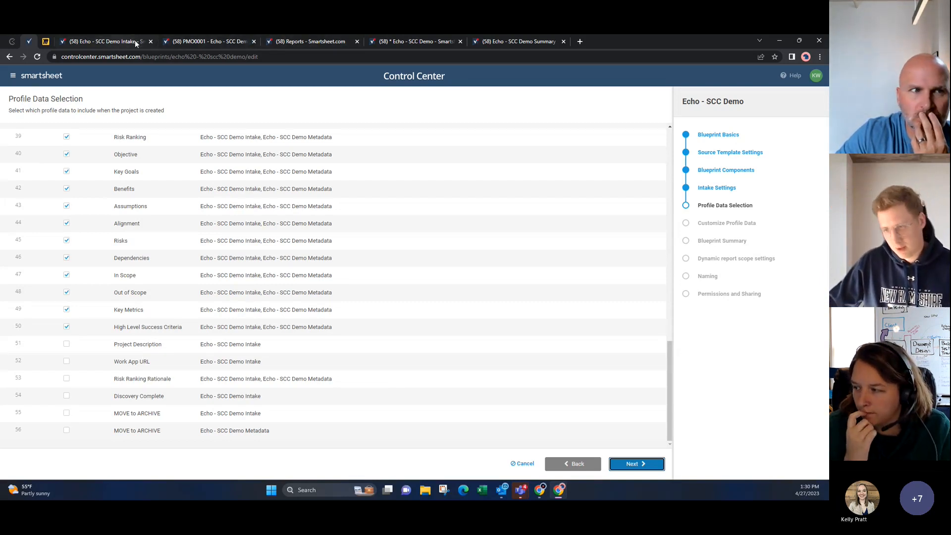
# Open the Echo - SCC Demo Project Plan template and examine the profile fields in its Summary section
pyautogui.click(217, 39)
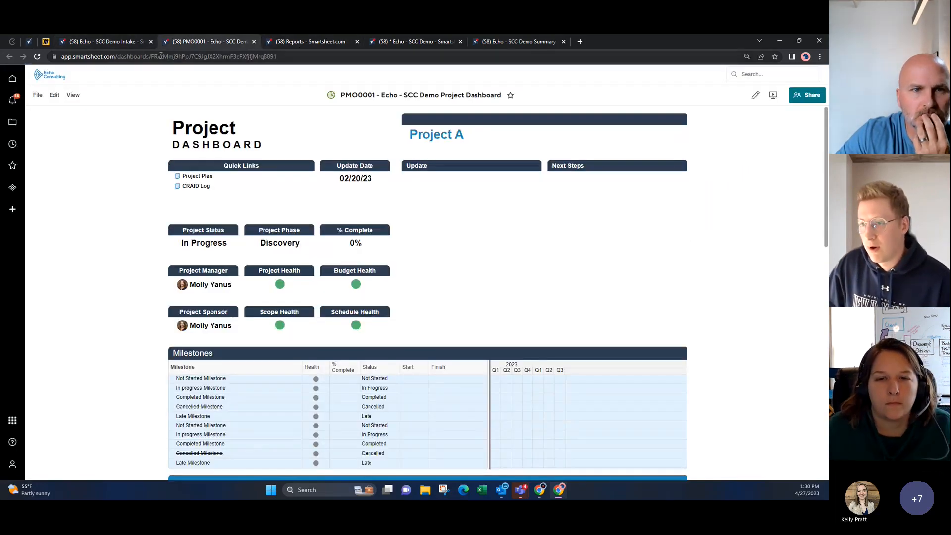
pyautogui.click(135, 43)
pyautogui.click(206, 41)
pyautogui.click(322, 44)
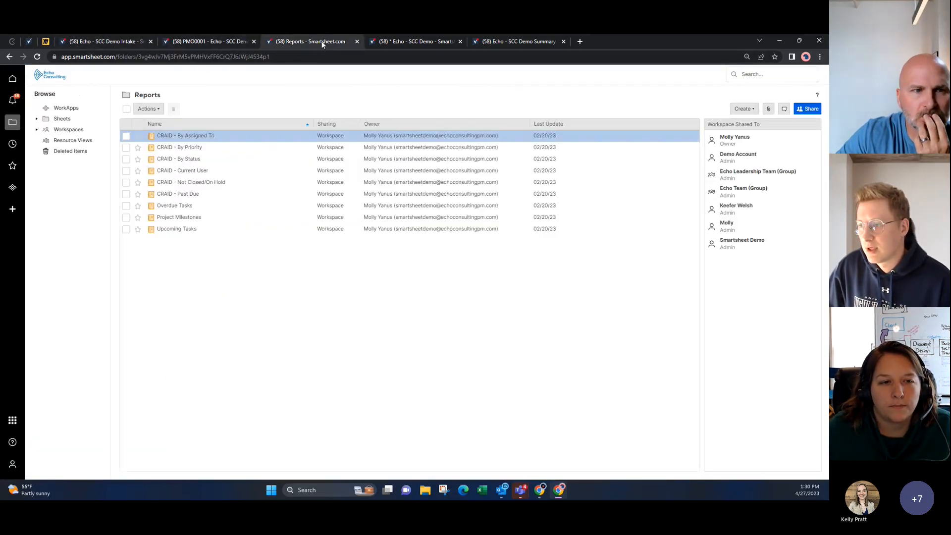
pyautogui.click(9, 56)
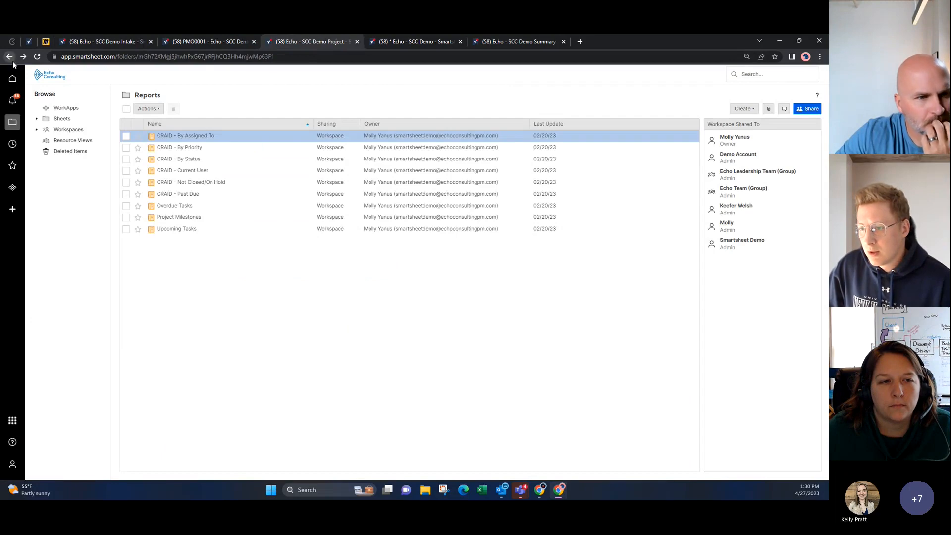
pyautogui.click(212, 184)
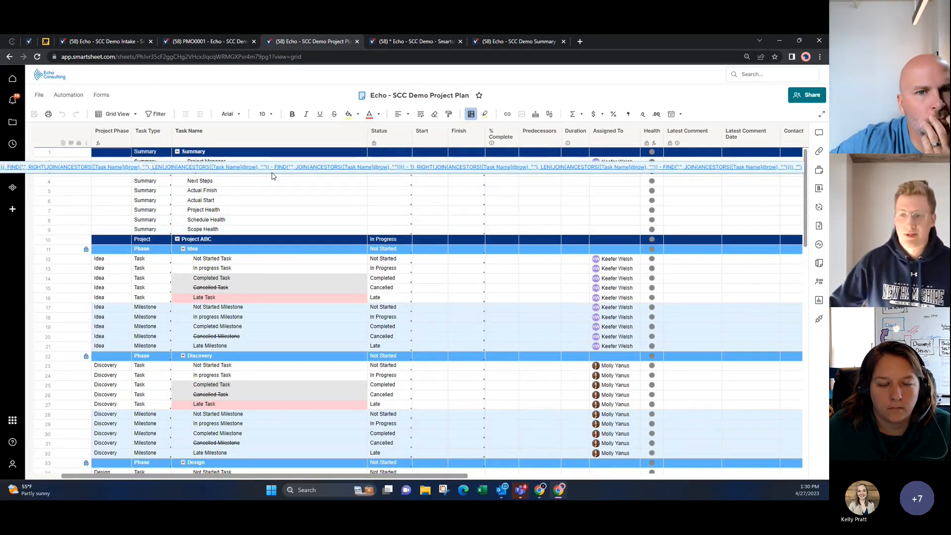
pyautogui.click(213, 152)
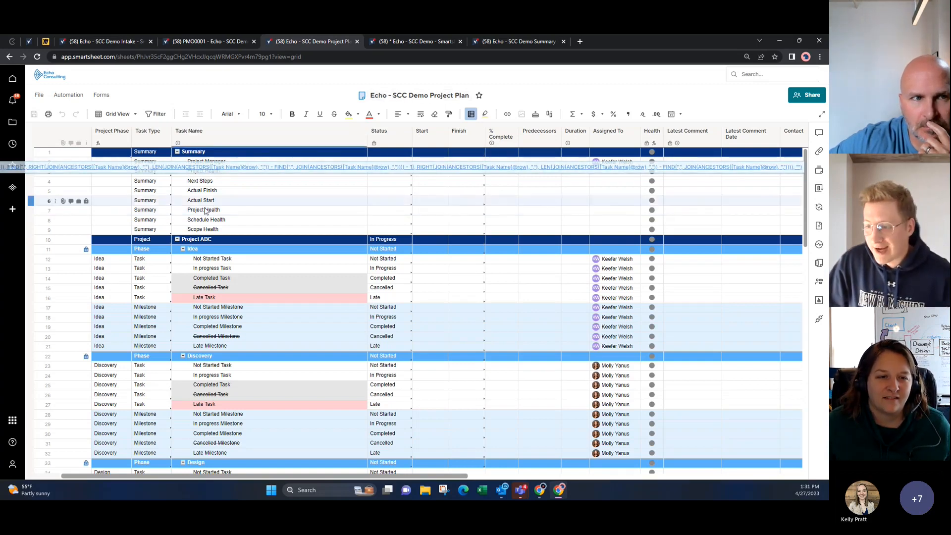
pyautogui.click(233, 190)
pyautogui.click(236, 183)
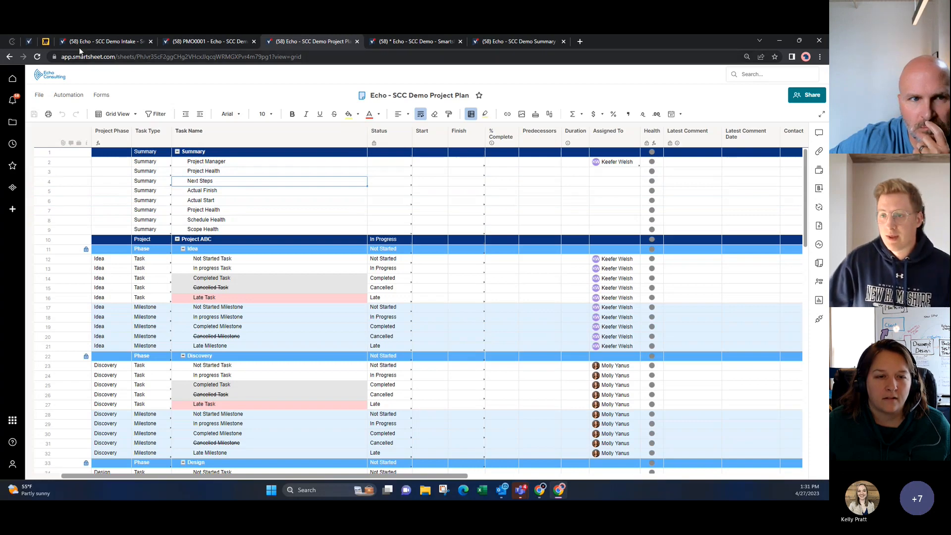
# Return to the blueprint's profile data selection and check which fields are also located in the project plan
pyautogui.click(31, 43)
pyautogui.scroll(3, 157, 288)
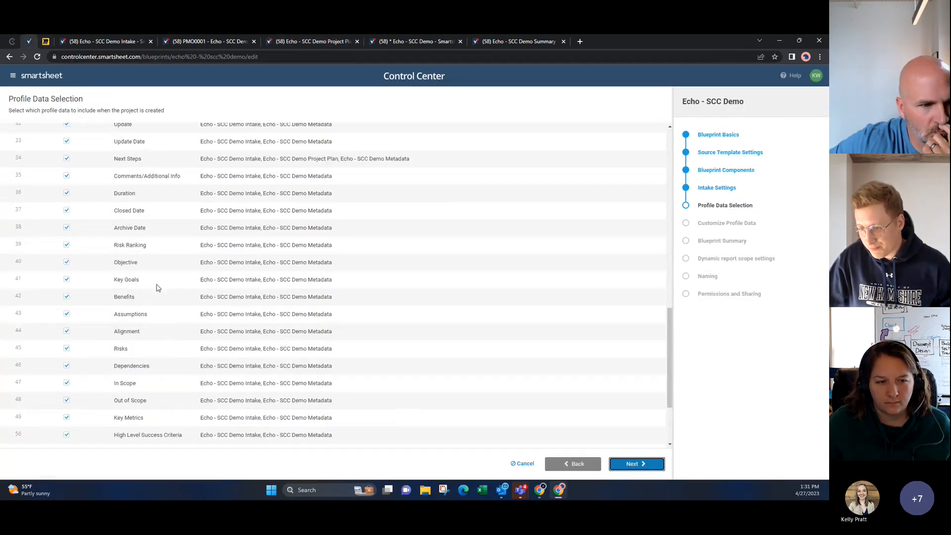
pyautogui.scroll(1, 157, 288)
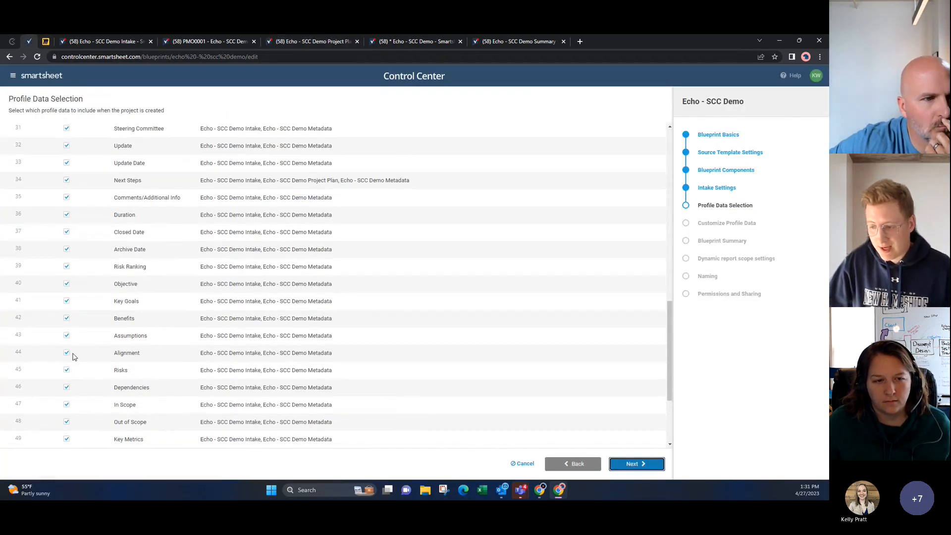
pyautogui.scroll(7, 212, 283)
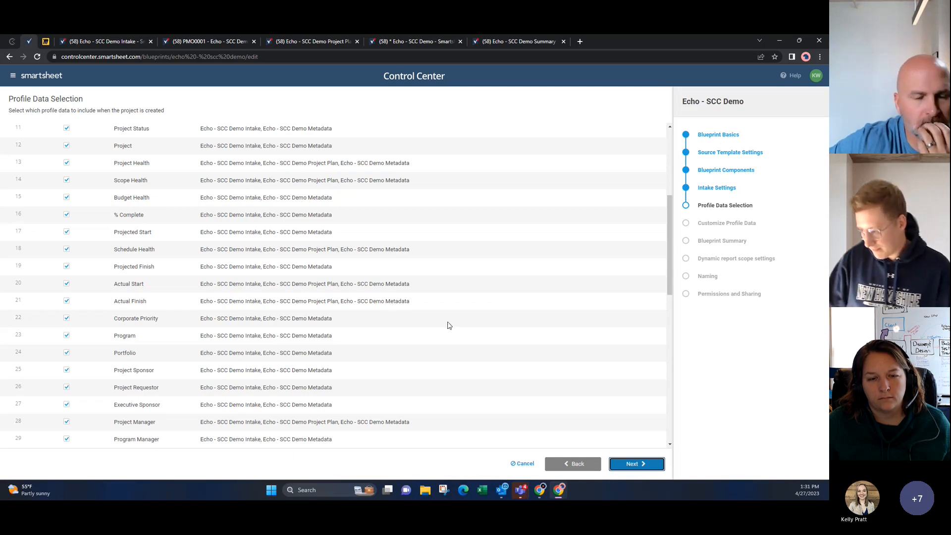
# Continue to the profile data customization and look over the data source assigned to each field
pyautogui.click(630, 465)
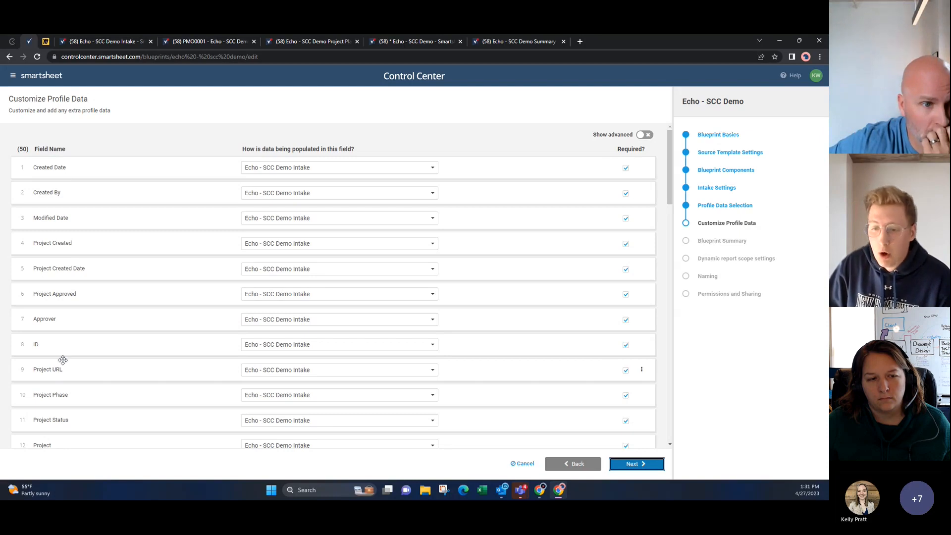
pyautogui.scroll(-3, 74, 227)
pyautogui.scroll(-2, 75, 227)
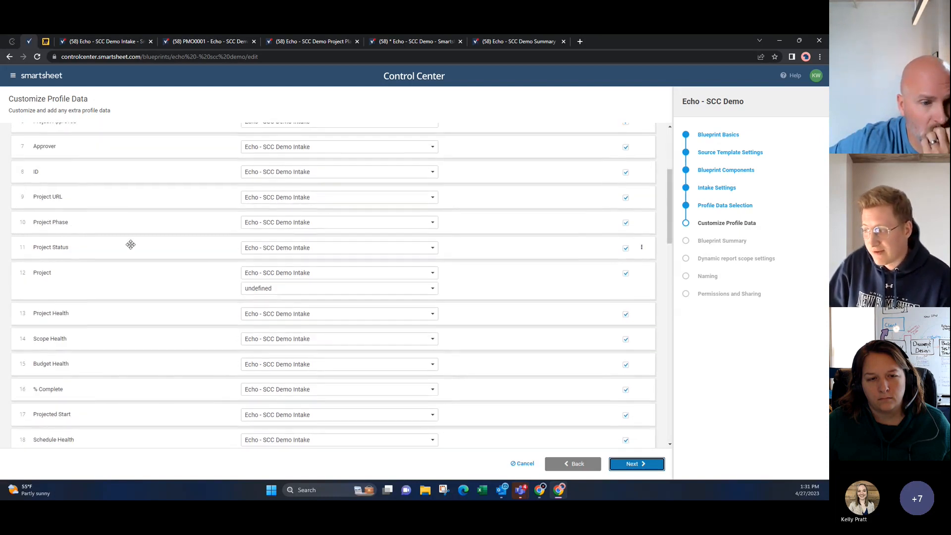
pyautogui.scroll(-3, 132, 245)
pyautogui.scroll(10, 134, 247)
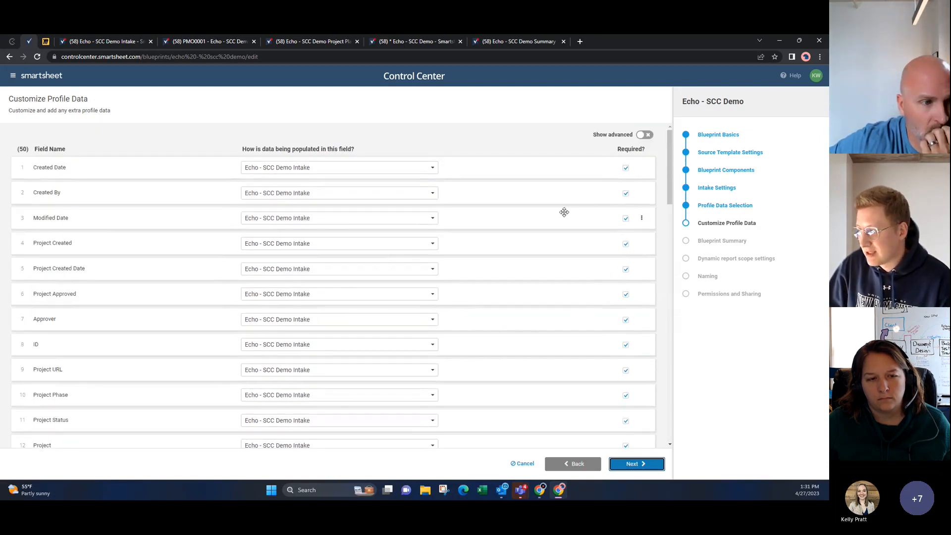
# Show the advanced profile data options and check which templates the Created Date field should appear in
pyautogui.click(645, 136)
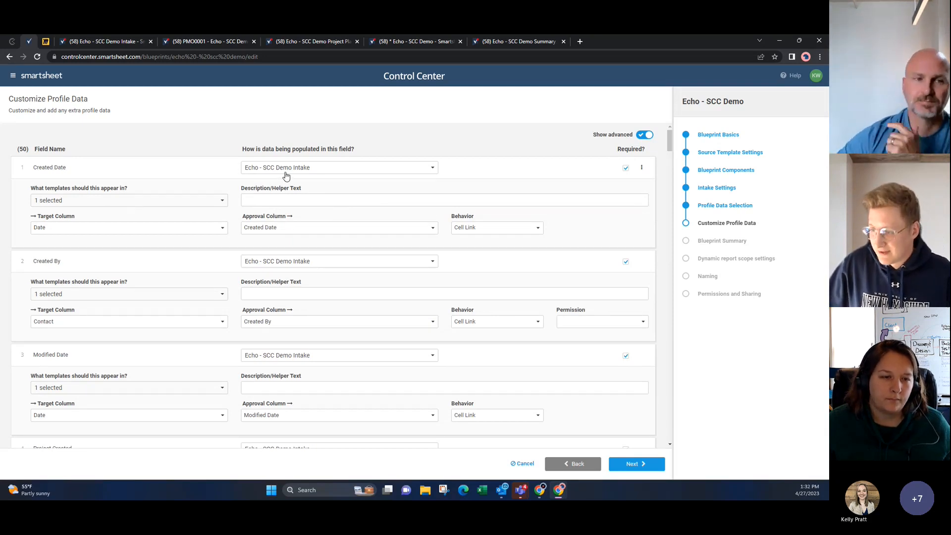
pyautogui.click(99, 201)
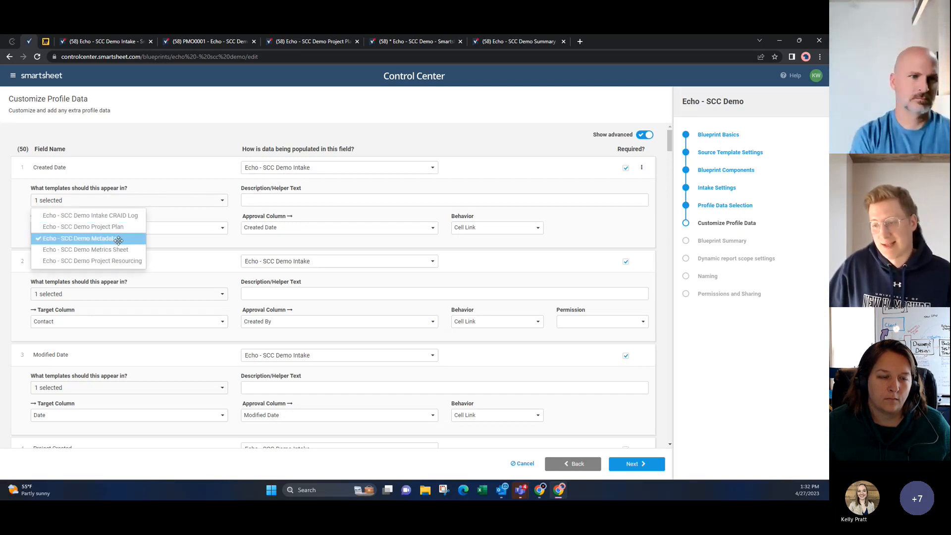
pyautogui.click(231, 213)
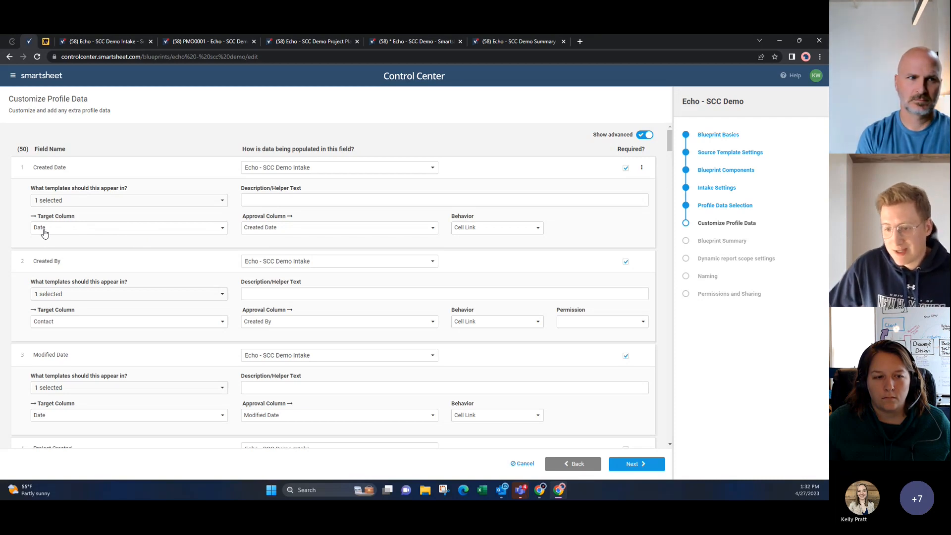
pyautogui.click(92, 201)
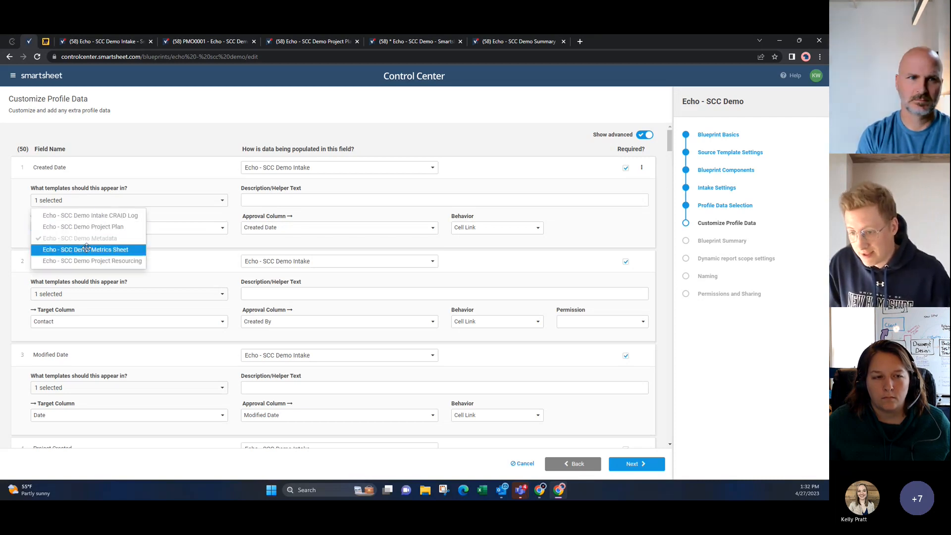
pyautogui.click(189, 216)
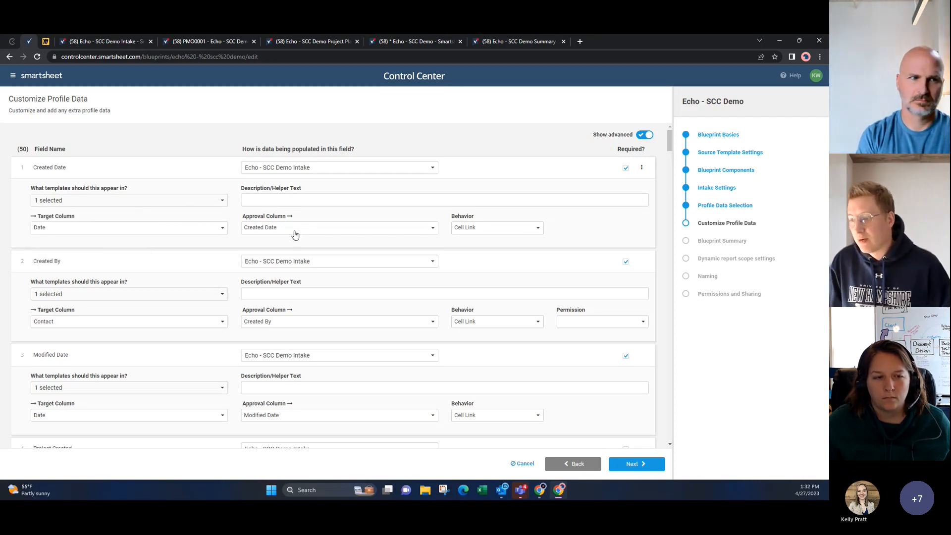
# Examine the behavior choices available for the Created Date field
pyautogui.click(479, 229)
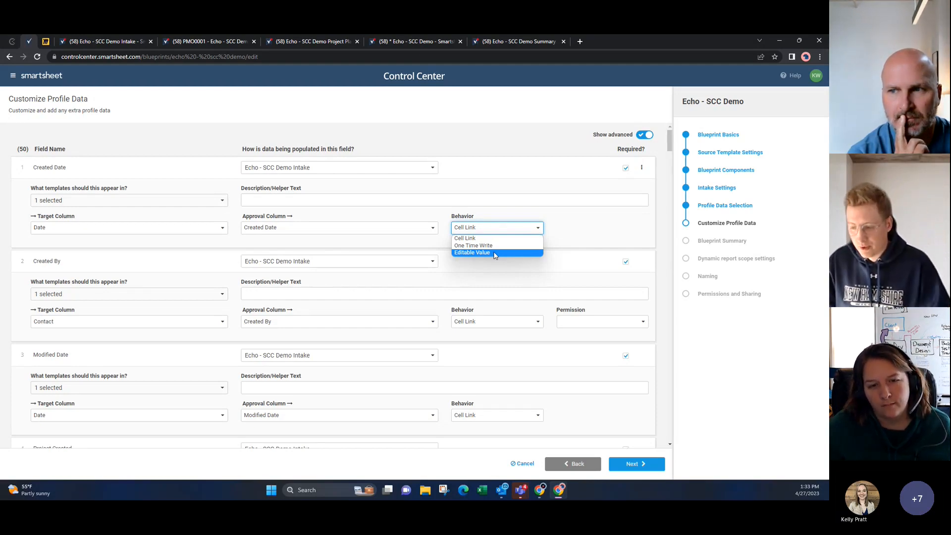
pyautogui.click(503, 306)
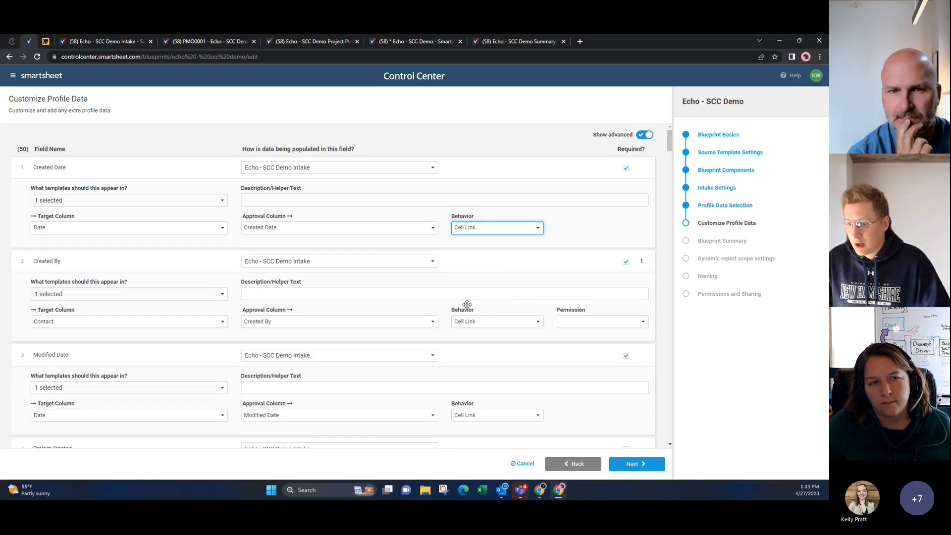
pyautogui.scroll(-1, 193, 300)
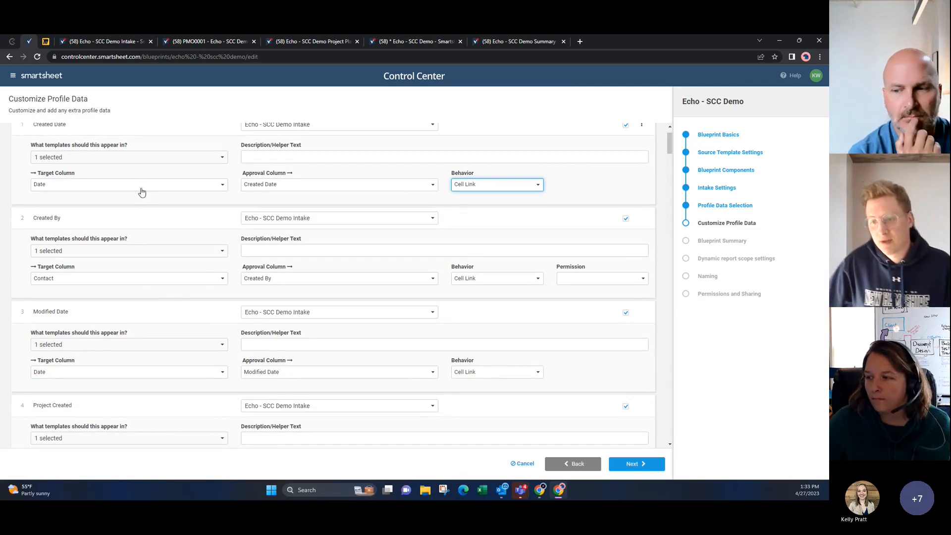
# Check the template assigned to the Created Date field and open the Echo - SCC Demo Metadata sheet from the project template's Admin folder
pyautogui.scroll(1, 139, 166)
pyautogui.click(133, 201)
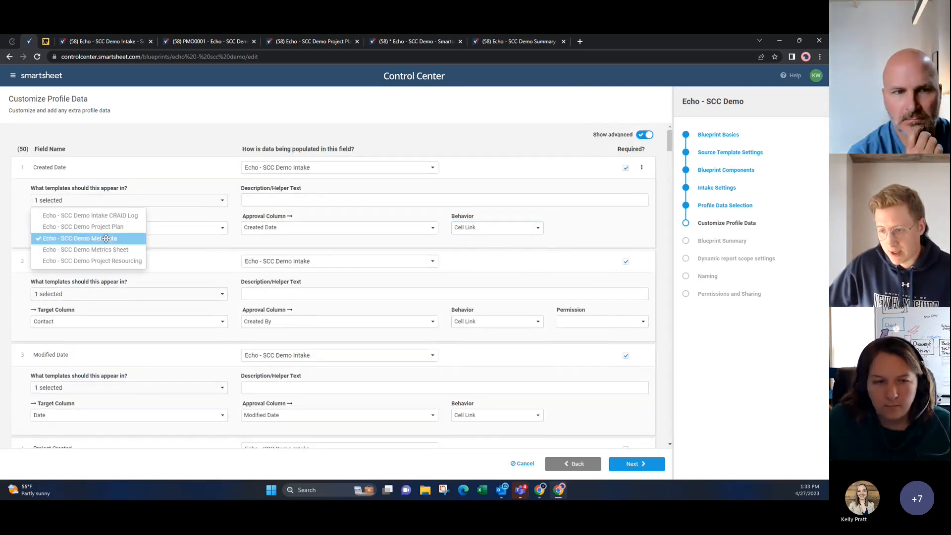
pyautogui.click(194, 40)
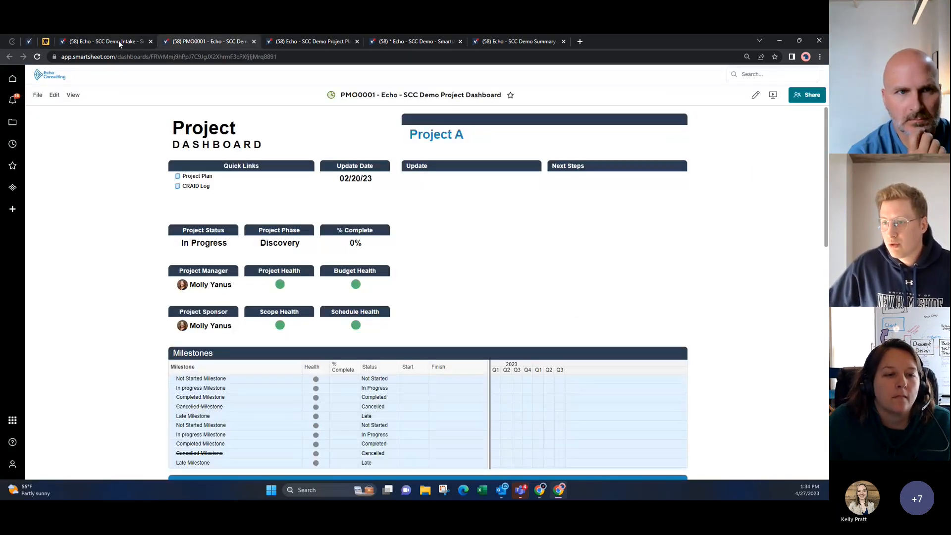
pyautogui.click(307, 42)
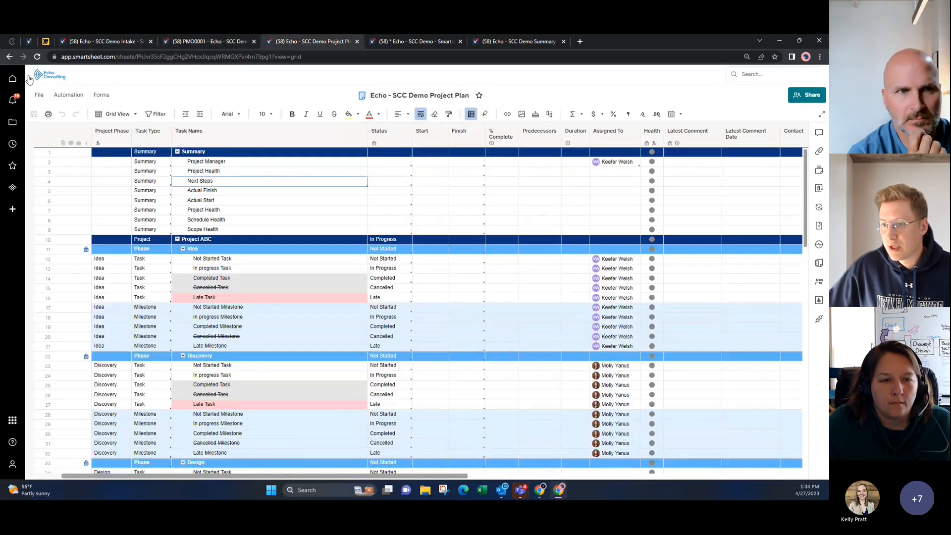
pyautogui.click(9, 56)
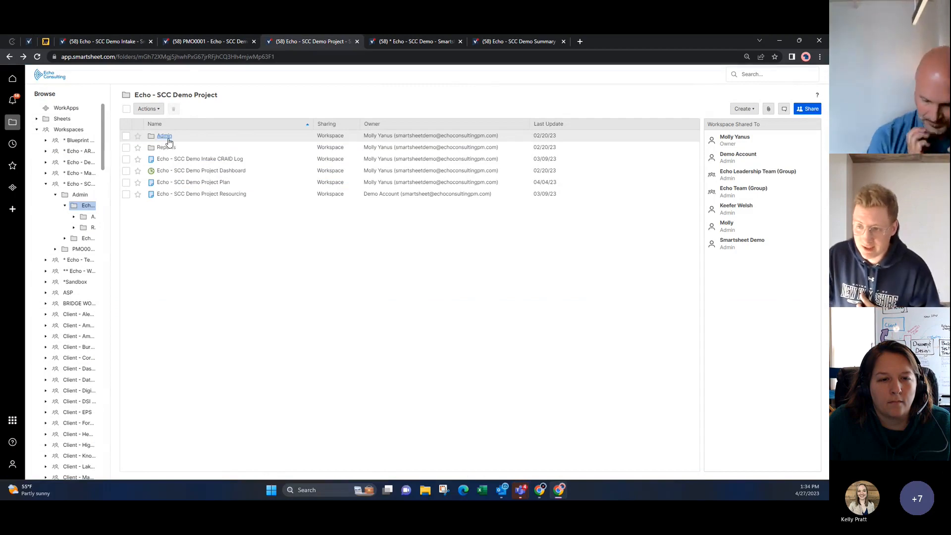
pyautogui.click(165, 139)
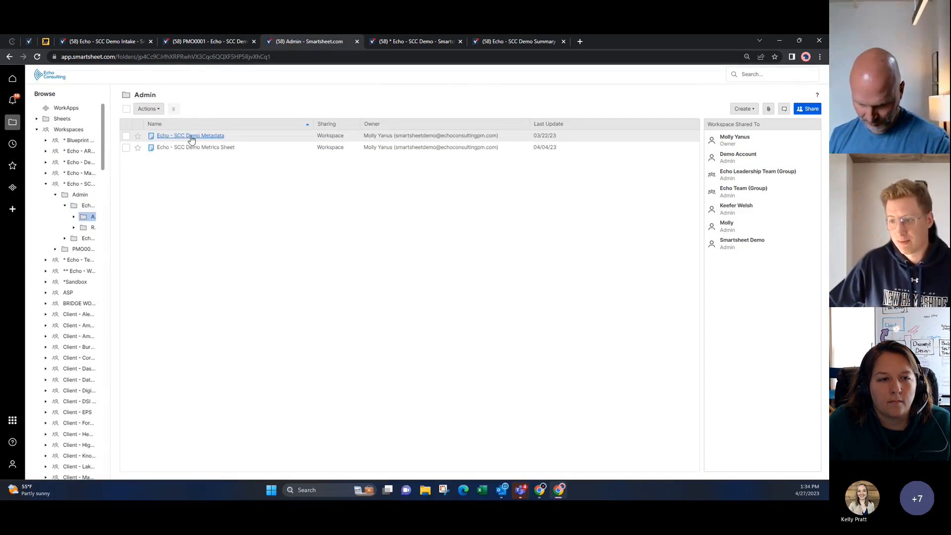
pyautogui.click(194, 139)
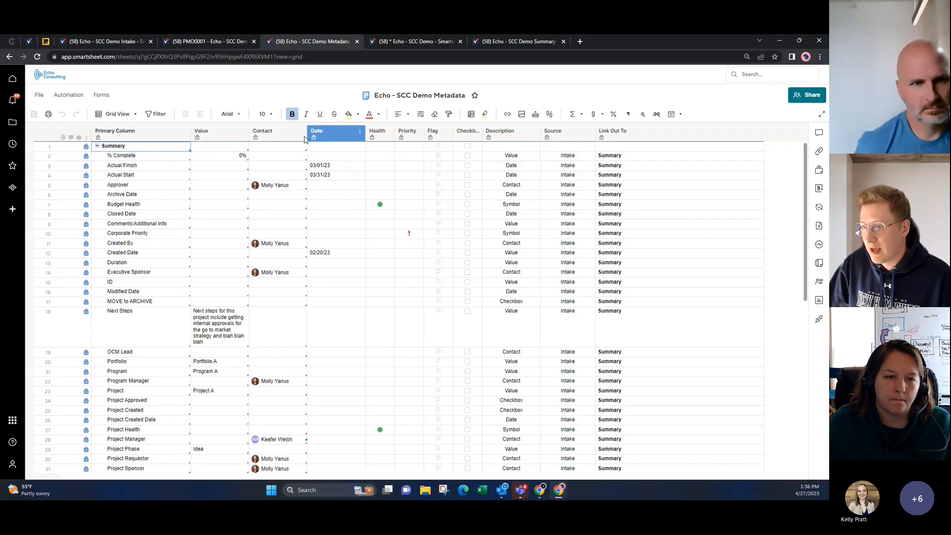
# Compare the Created Date field's target column in the blueprint with the Date column in the metadata sheet
pyautogui.click(28, 43)
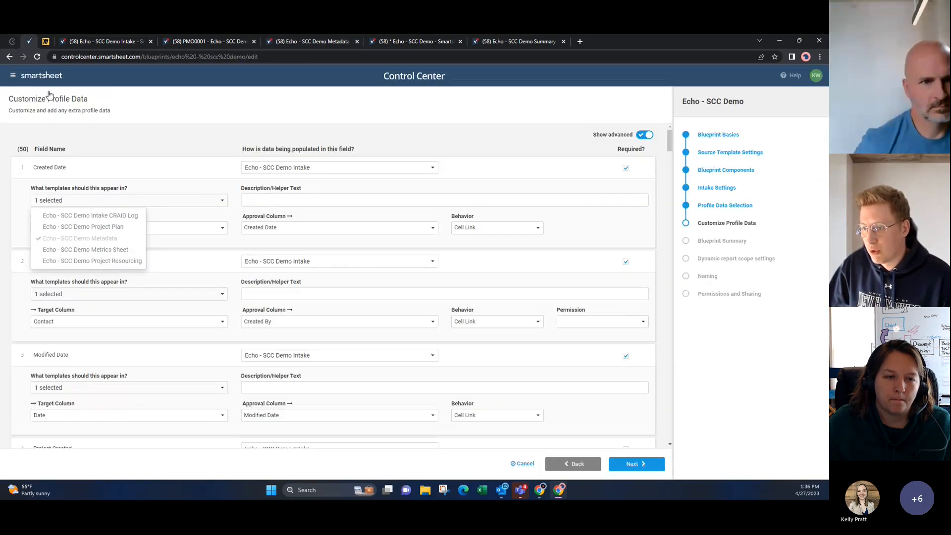
pyautogui.click(219, 213)
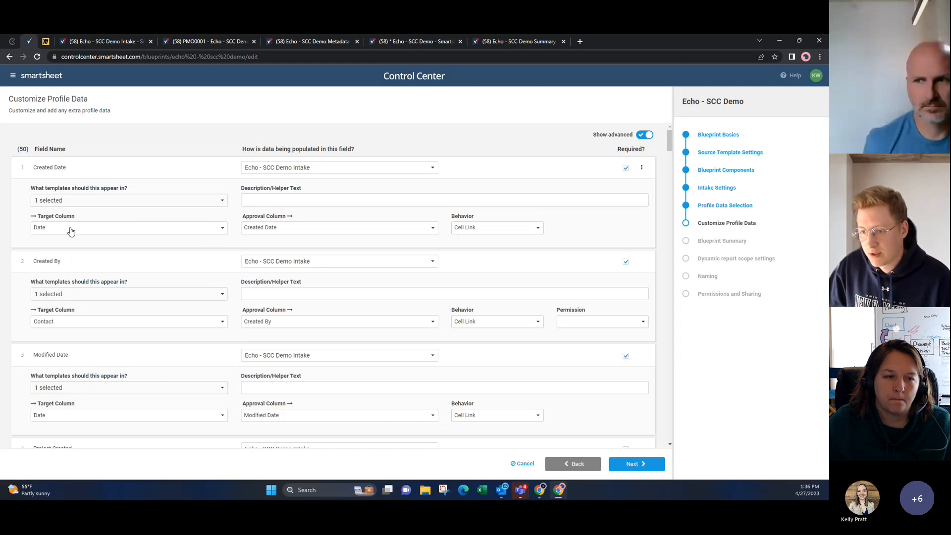
pyautogui.click(276, 43)
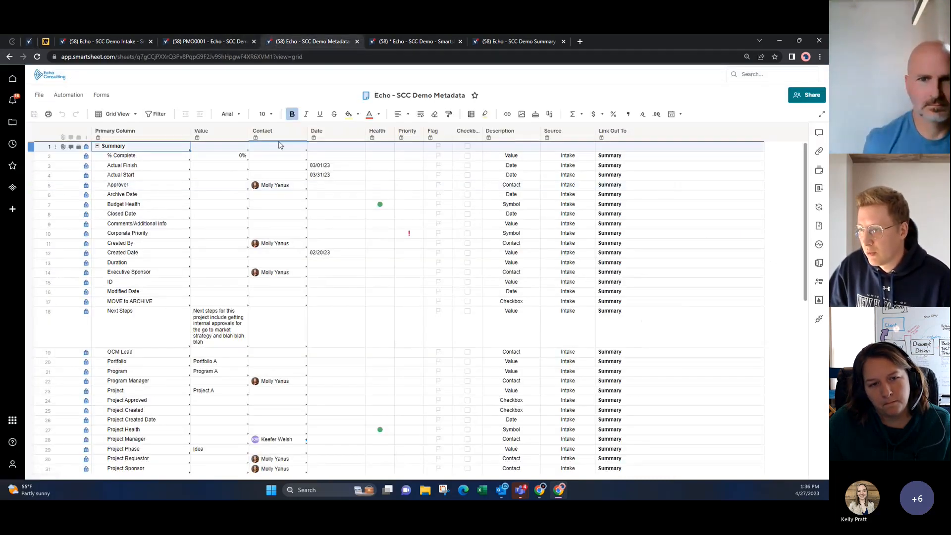
pyautogui.click(347, 141)
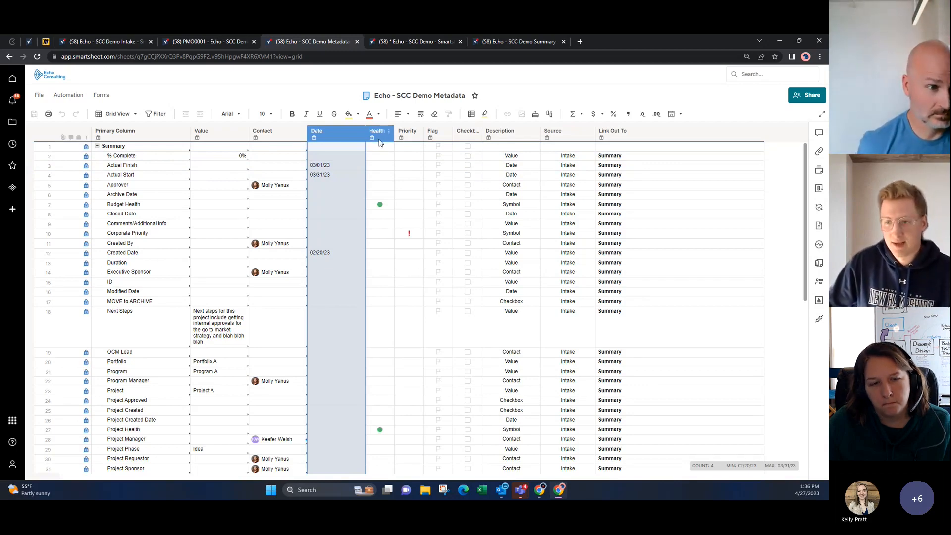
# Return to the blueprint's profile data customization and review the target column and behavior of the remaining fields
pyautogui.click(29, 41)
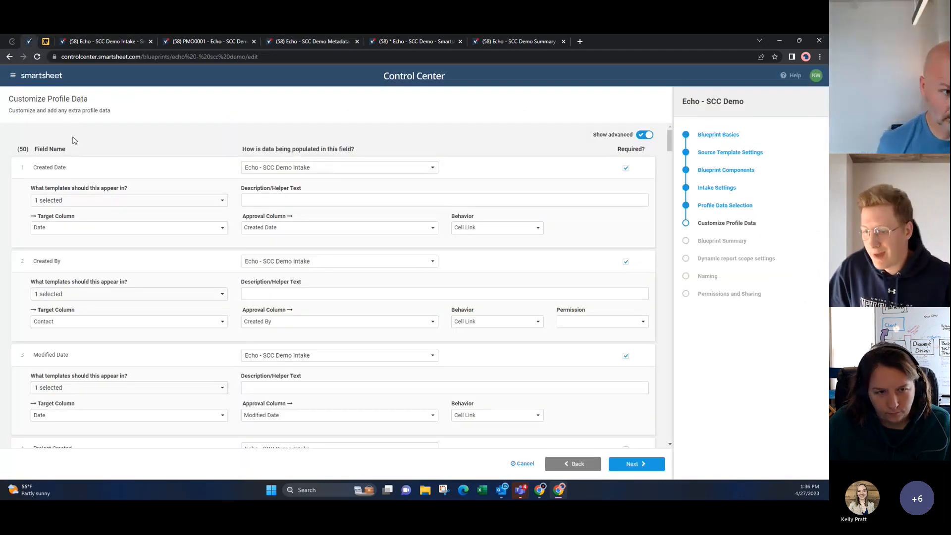
pyautogui.scroll(-4, 113, 312)
pyautogui.scroll(-8, 112, 319)
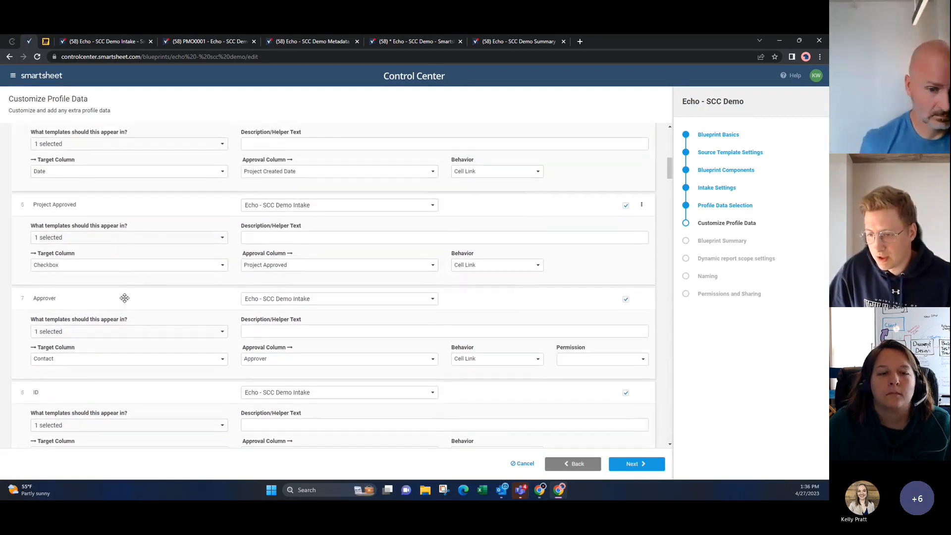
pyautogui.scroll(-10, 111, 272)
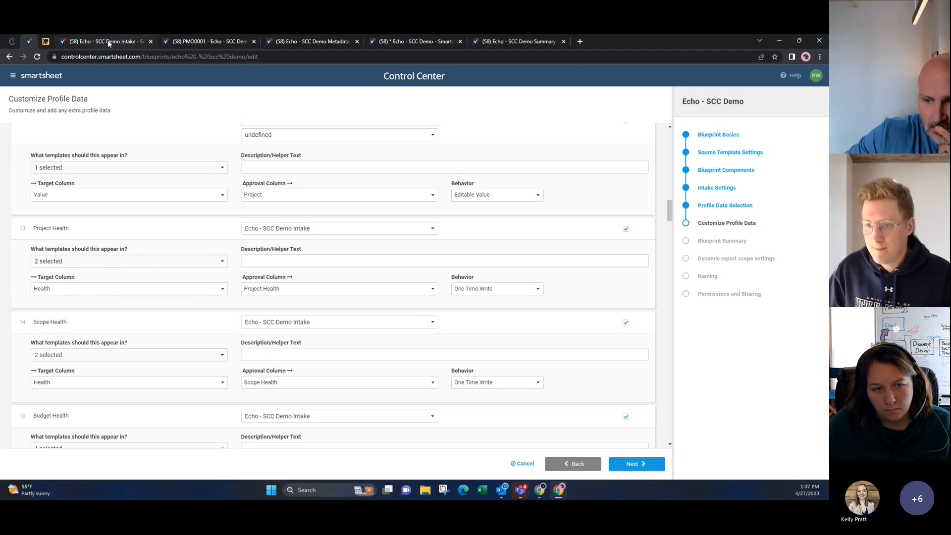
# Continue to the Blueprint Summary stage and relate it to the summary sheets in the Miro diagram
pyautogui.click(635, 465)
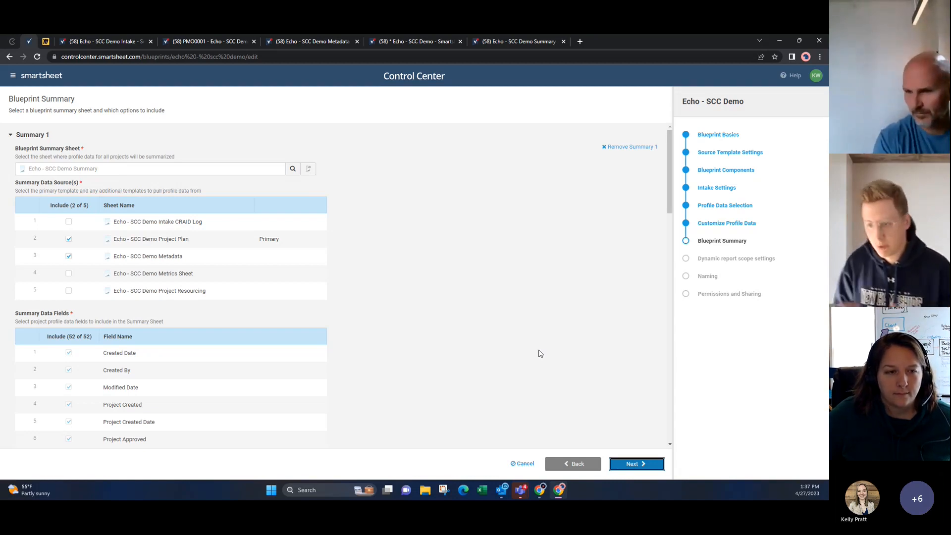
pyautogui.click(45, 42)
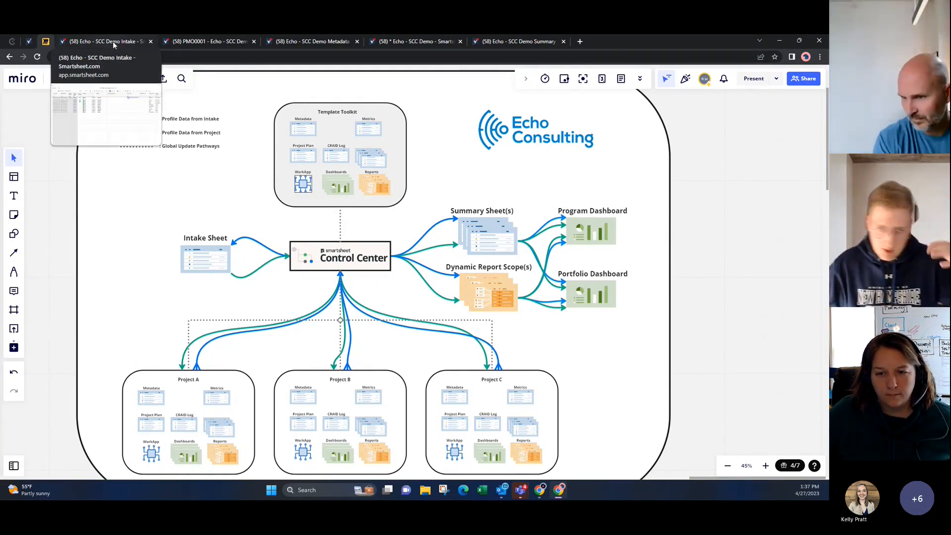
pyautogui.click(29, 42)
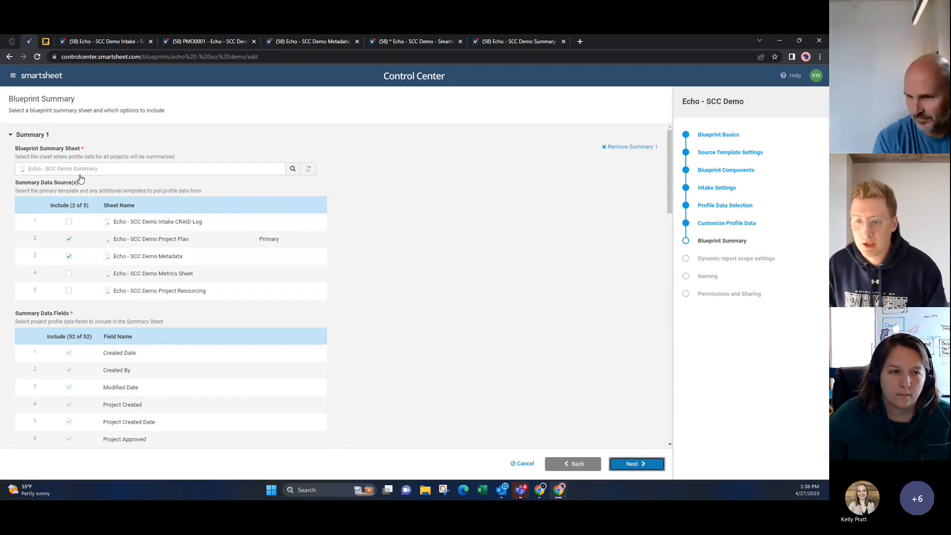
# Switch to the Echo - SCC Demo Summary sheet and examine its Created Date and Created By columns
pyautogui.click(506, 40)
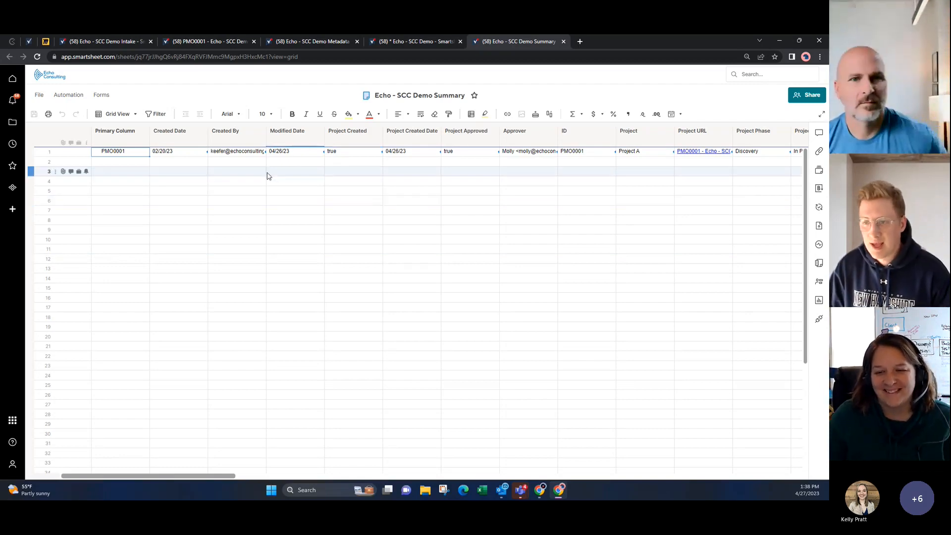
pyautogui.click(180, 135)
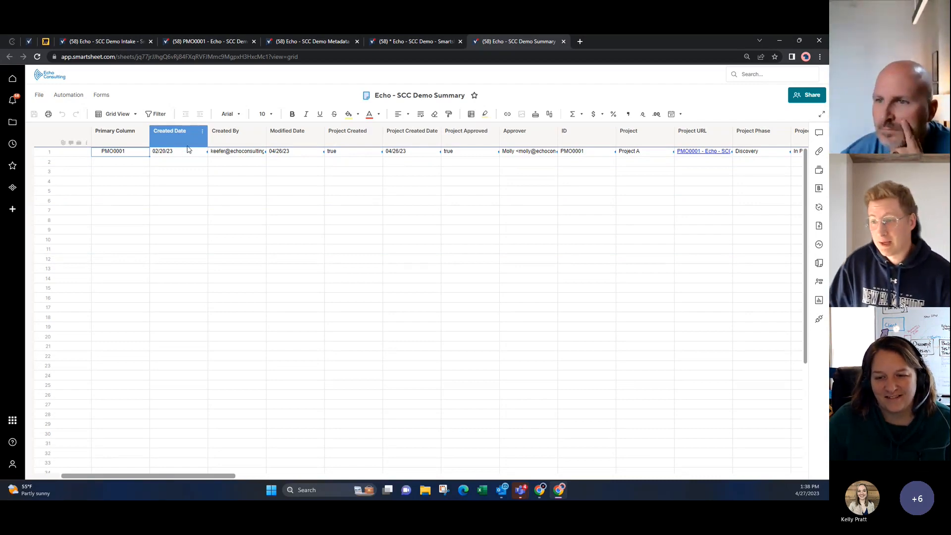
pyautogui.click(223, 151)
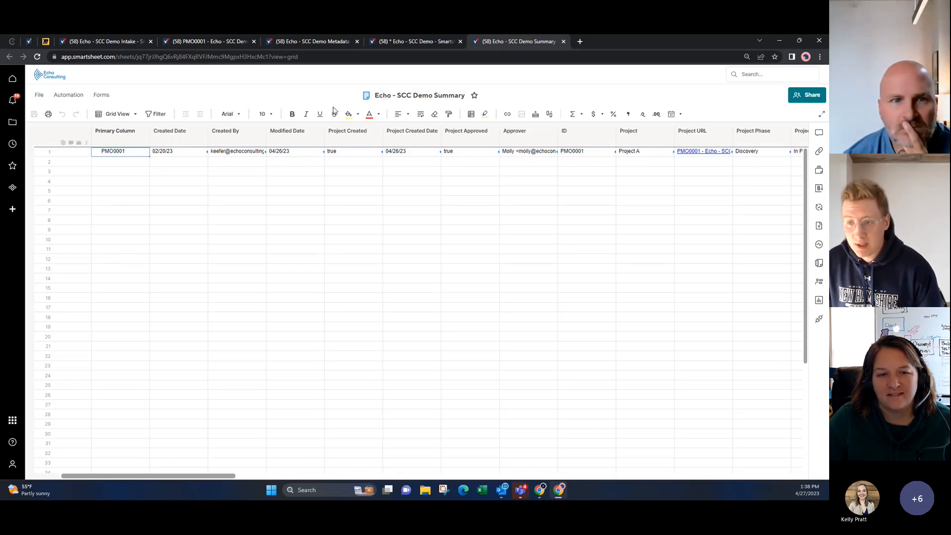
pyautogui.click(174, 139)
pyautogui.click(240, 143)
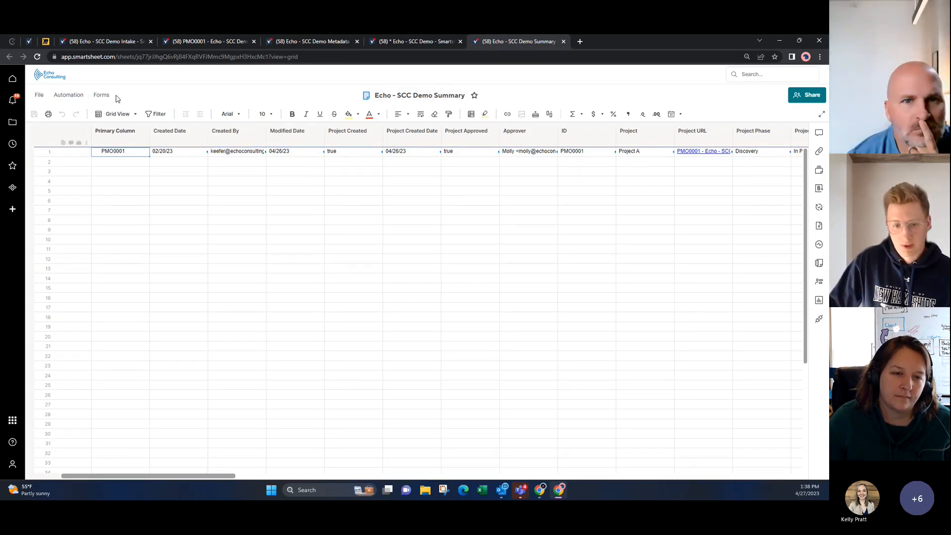
# Relate the blueprint's summary data sources to the PMO0001 project plan, opened from its project dashboard
pyautogui.click(29, 42)
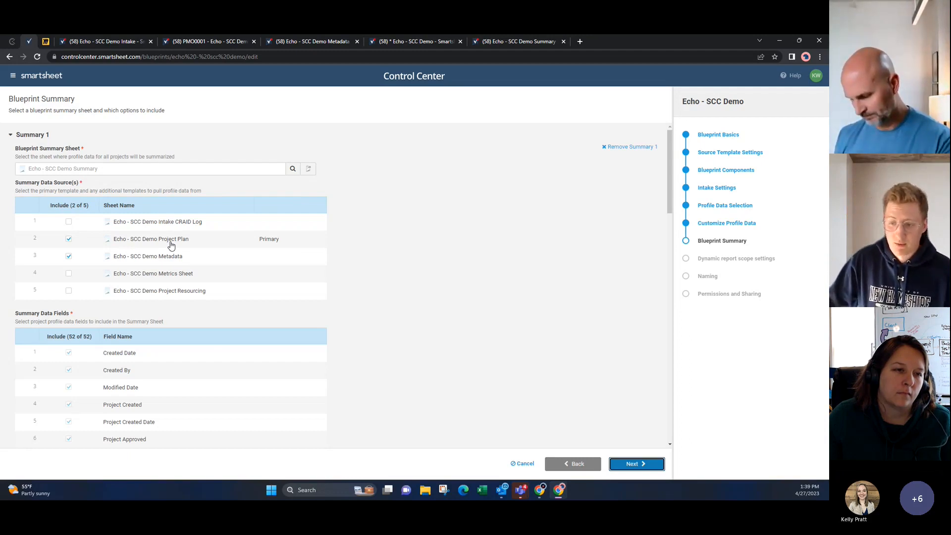
pyautogui.click(218, 40)
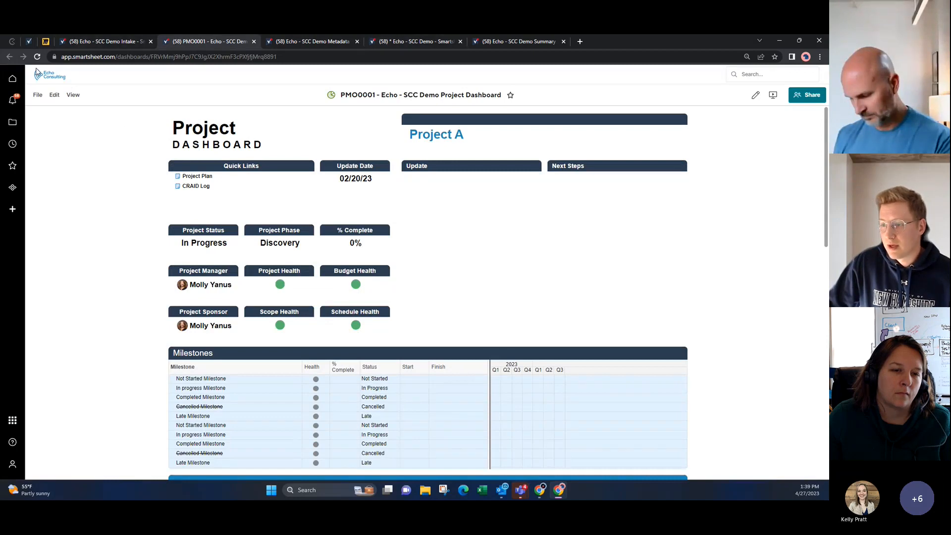
pyautogui.click(197, 176)
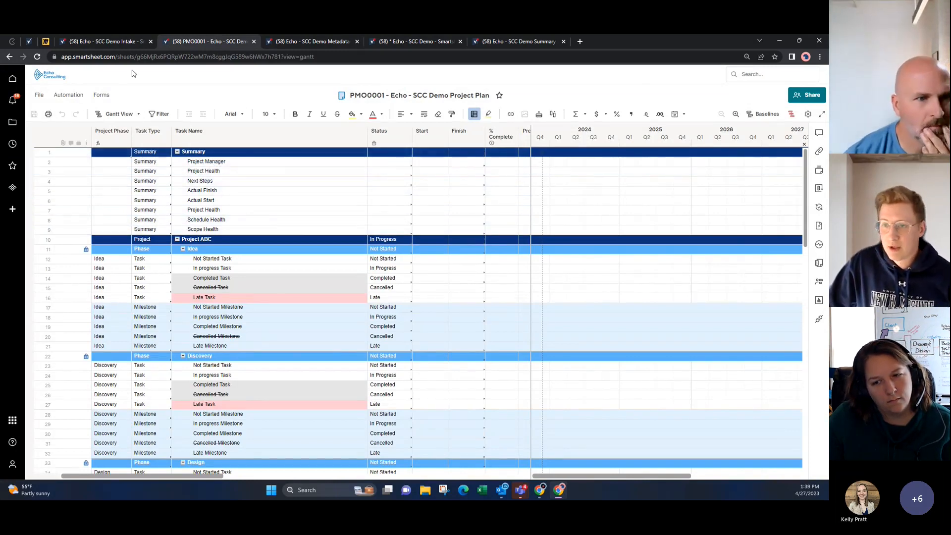
pyautogui.click(28, 44)
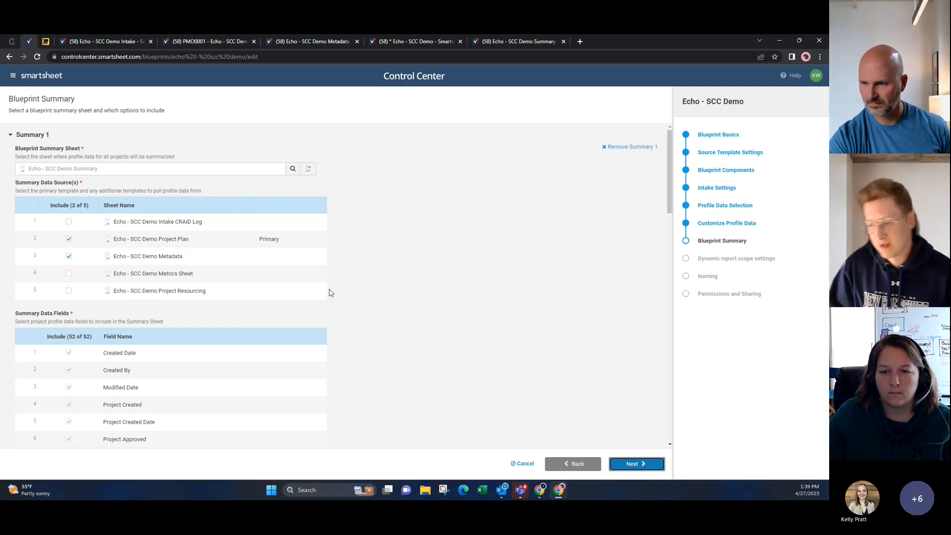
# Look through the summary data sources and the full list of summary data fields, down to the Row Hierarchy setting
pyautogui.scroll(-5, 346, 307)
pyautogui.scroll(2, 130, 308)
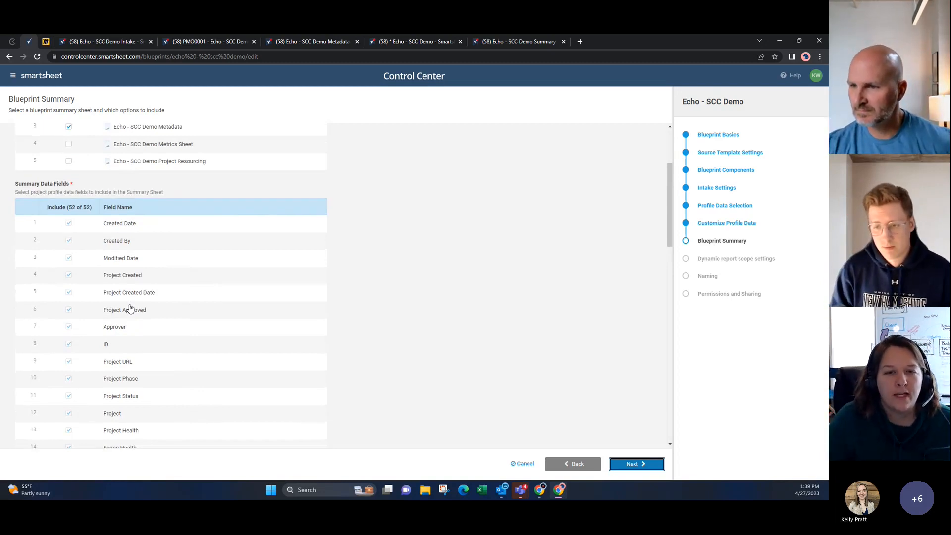
pyautogui.scroll(3, 331, 213)
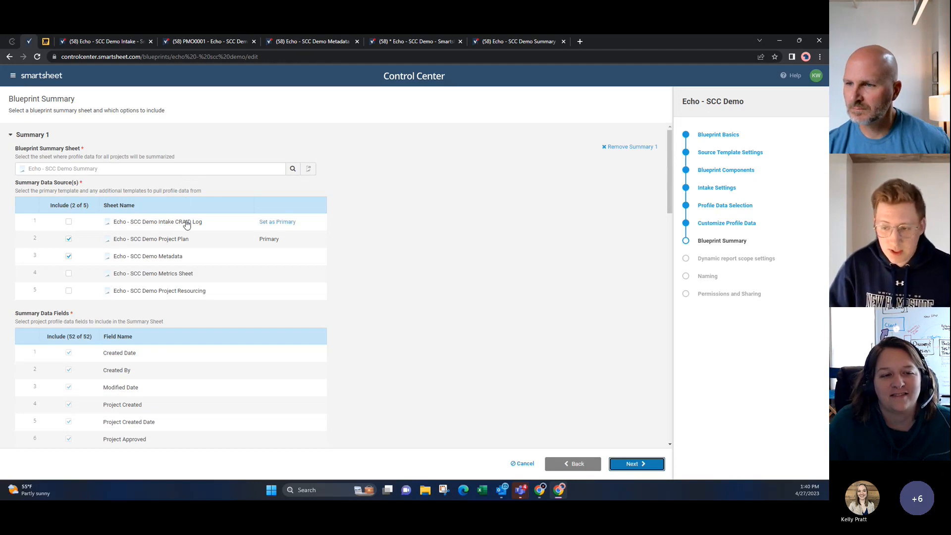
pyautogui.scroll(-4, 185, 223)
pyautogui.scroll(-5, 75, 330)
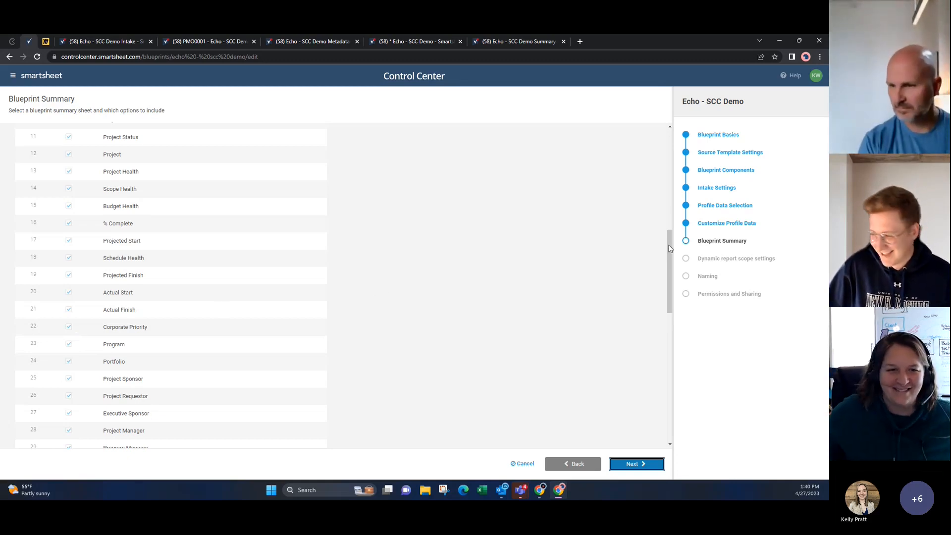
pyautogui.scroll(-10, 669, 274)
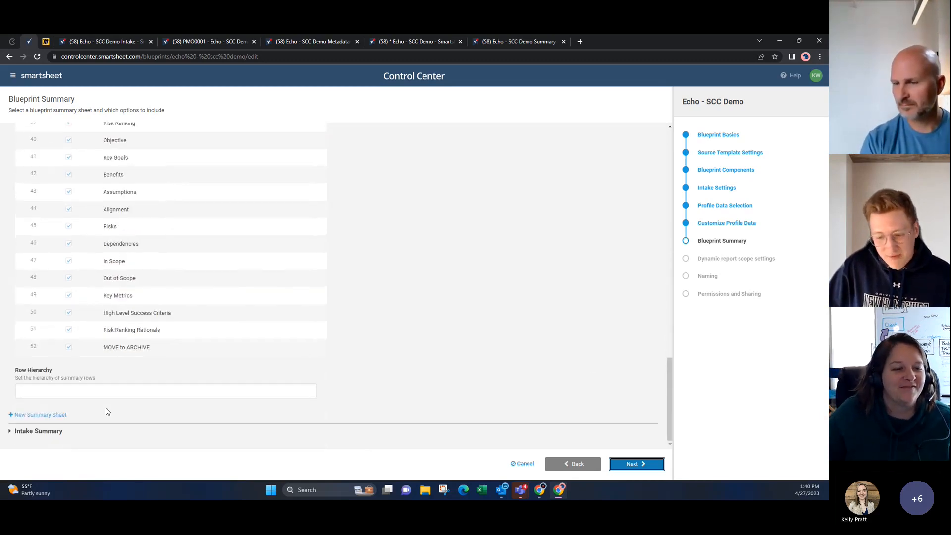
# Expand the Intake Summary section and compare its linked-back fields with the Project Health cell link of Project A in the intake sheet
pyautogui.click(38, 431)
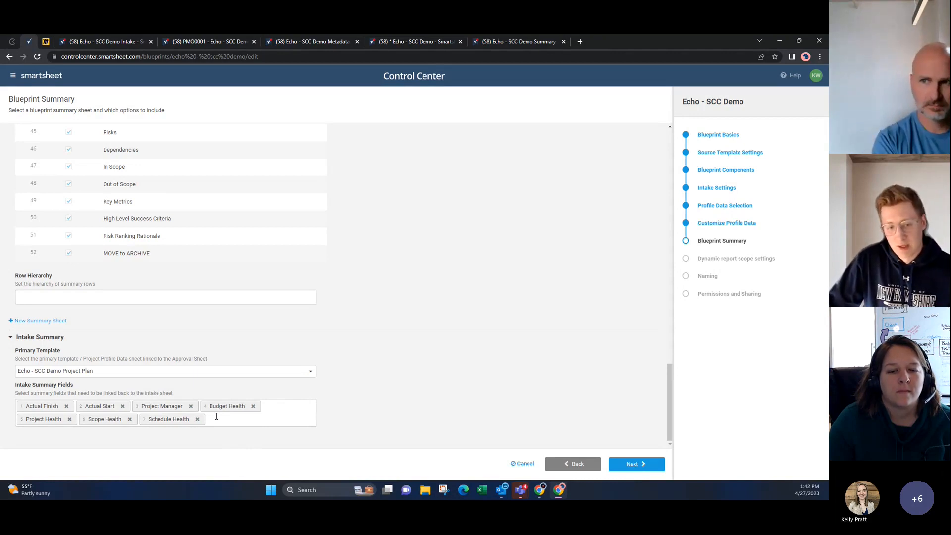
pyautogui.click(122, 41)
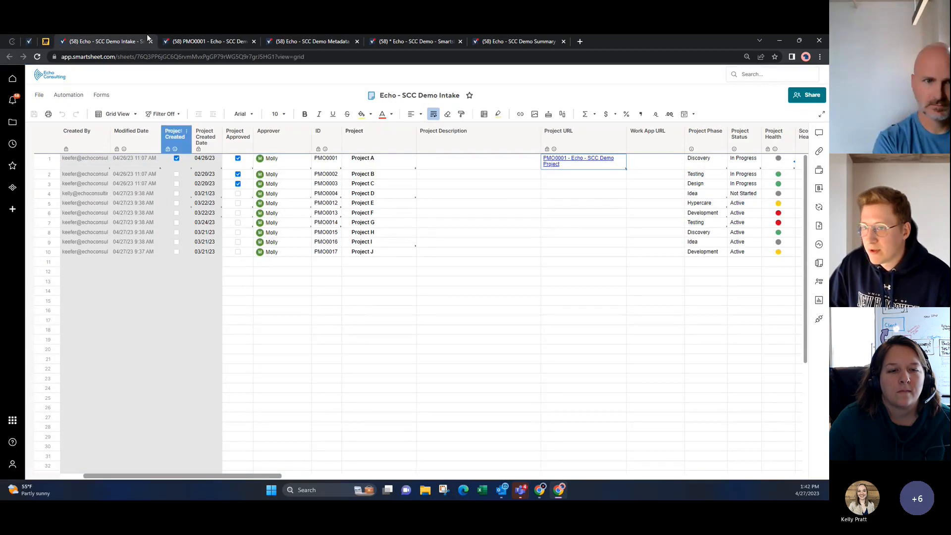
pyautogui.click(46, 42)
pyautogui.click(29, 41)
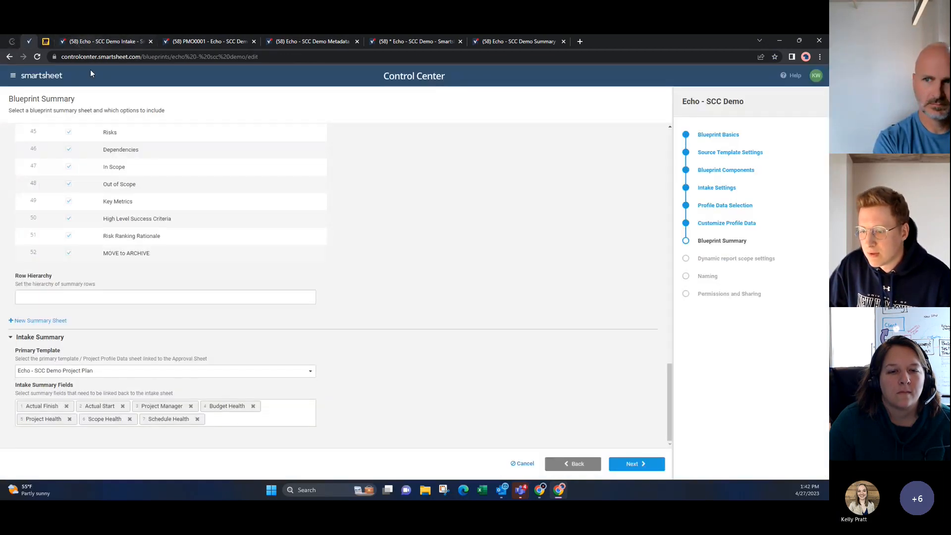
pyautogui.click(119, 42)
pyautogui.hscroll(10, 458, 191)
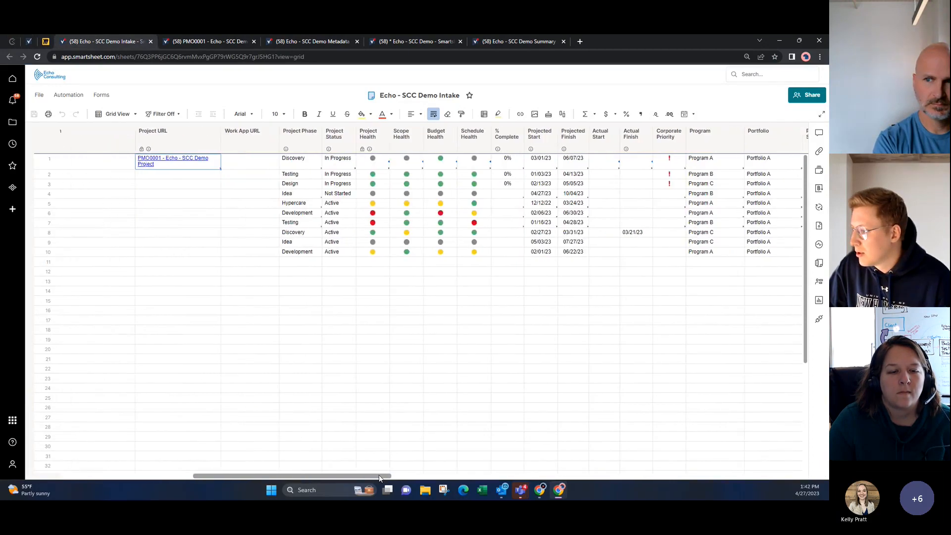
pyautogui.click(380, 161)
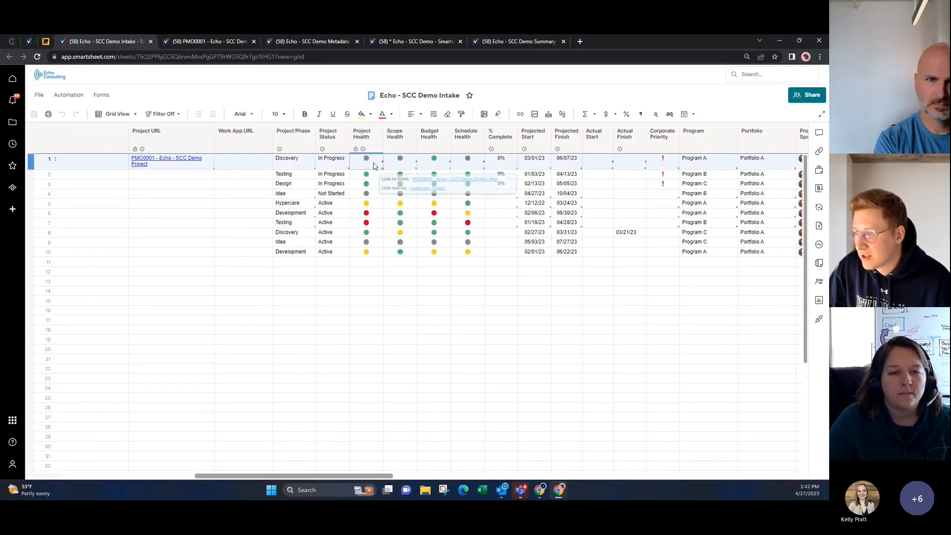
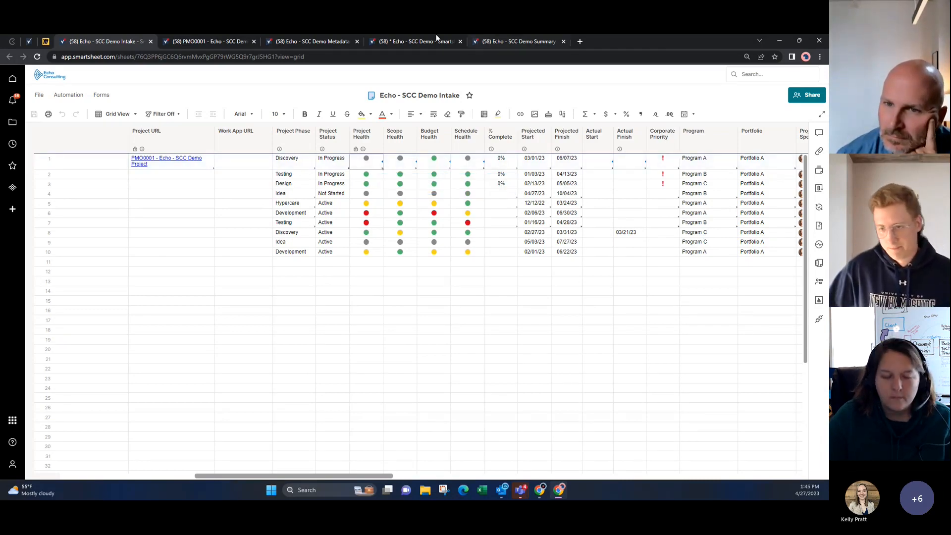
pyautogui.click(30, 44)
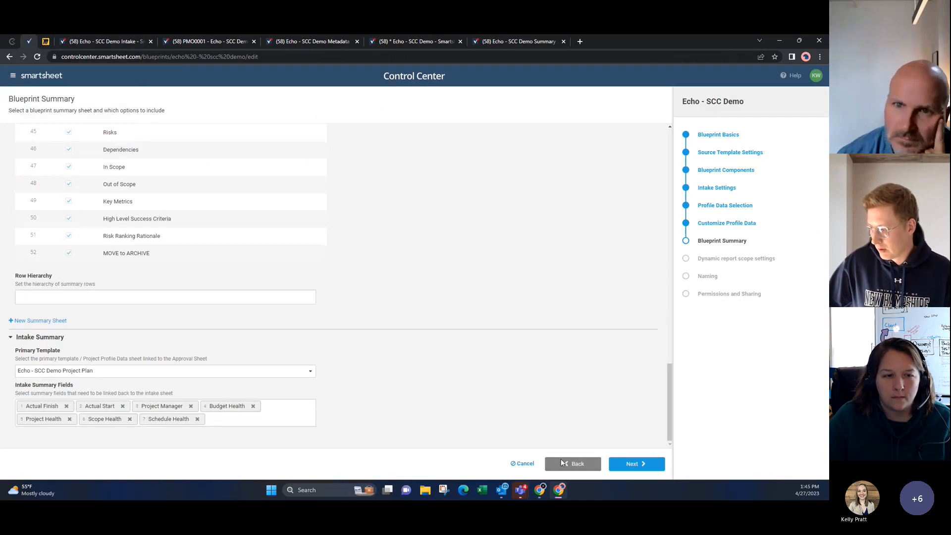
# Examine the dynamic report scope settings, including the report picker's workspace list and the templates for Report 1
pyautogui.scroll(5, 575, 333)
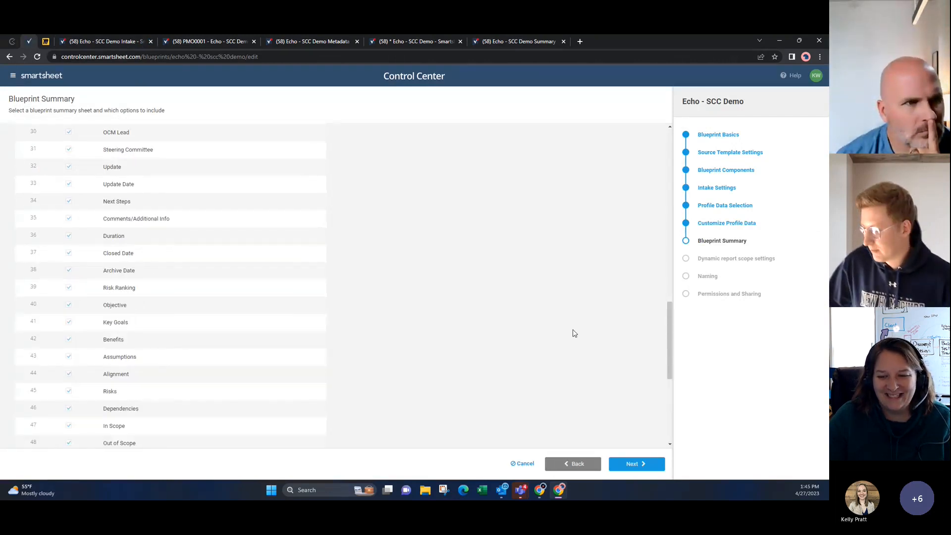
pyautogui.click(652, 469)
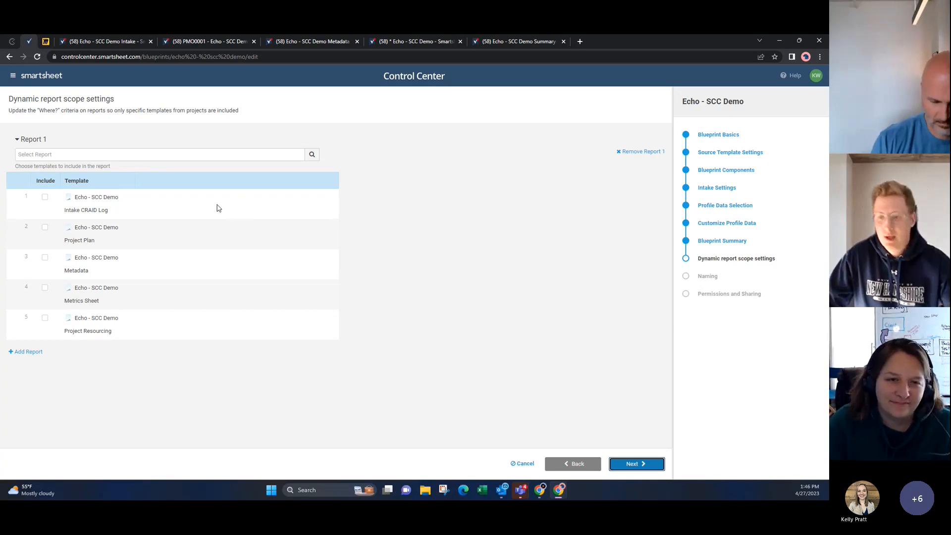
pyautogui.click(311, 155)
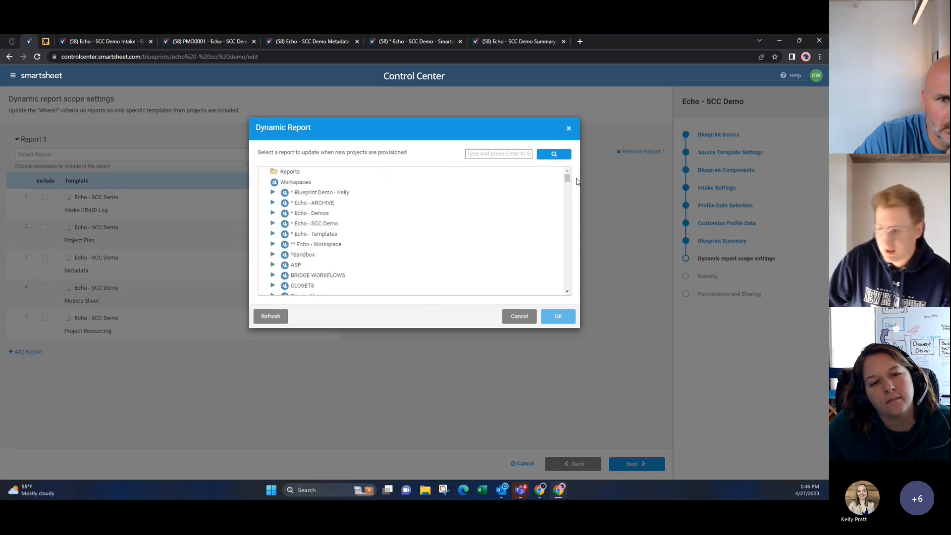
pyautogui.click(527, 322)
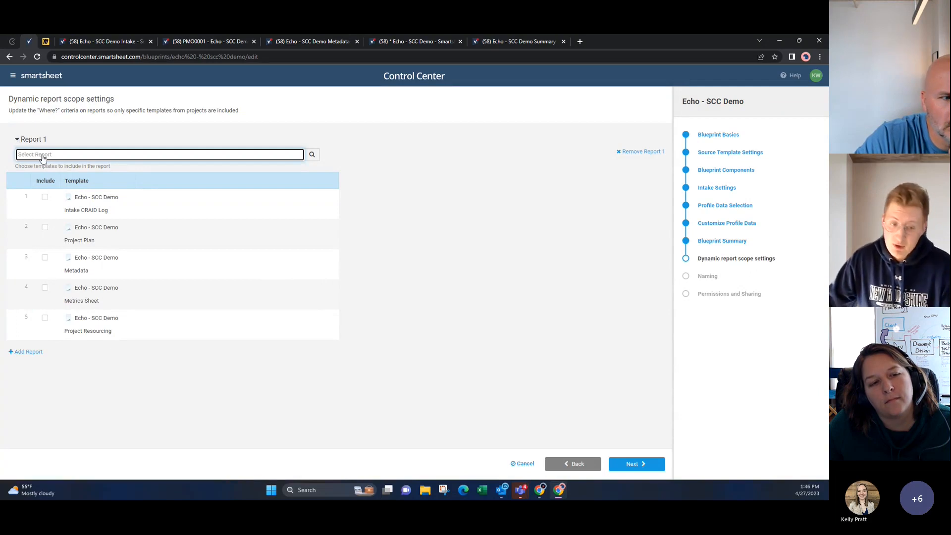
pyautogui.click(19, 142)
pyautogui.click(19, 142)
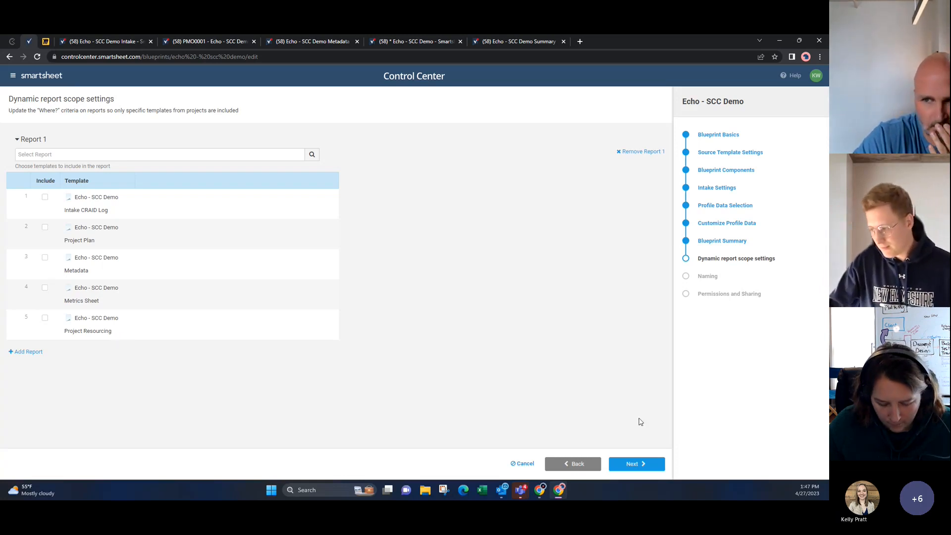
pyautogui.click(634, 466)
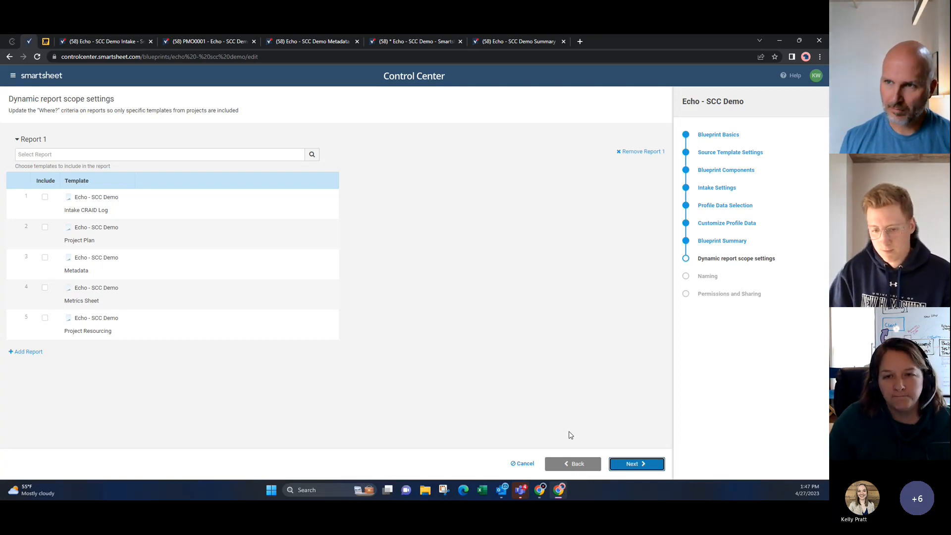
# Return to Blueprint Components and switch off the Dynamic report scope component
pyautogui.click(572, 465)
pyautogui.click(572, 465)
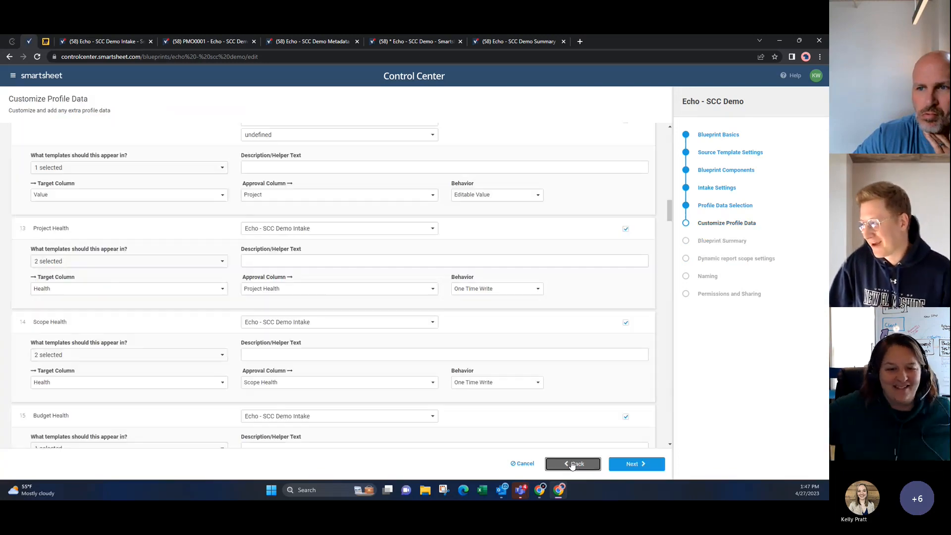
pyautogui.click(572, 464)
pyautogui.click(572, 464)
pyautogui.click(572, 464)
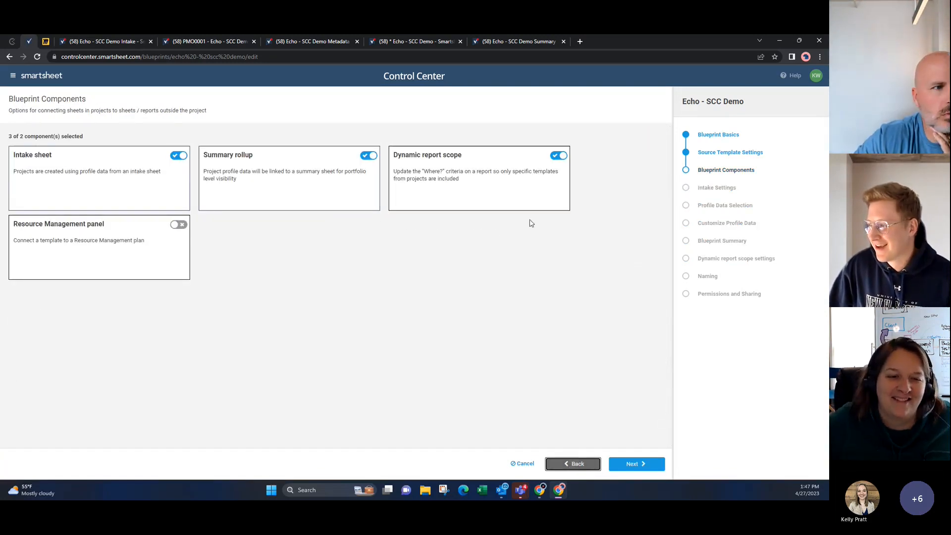
pyautogui.click(558, 155)
# Advance through the blueprint setup to the Naming settings and look through the profile data fields available for the prefix
pyautogui.click(634, 463)
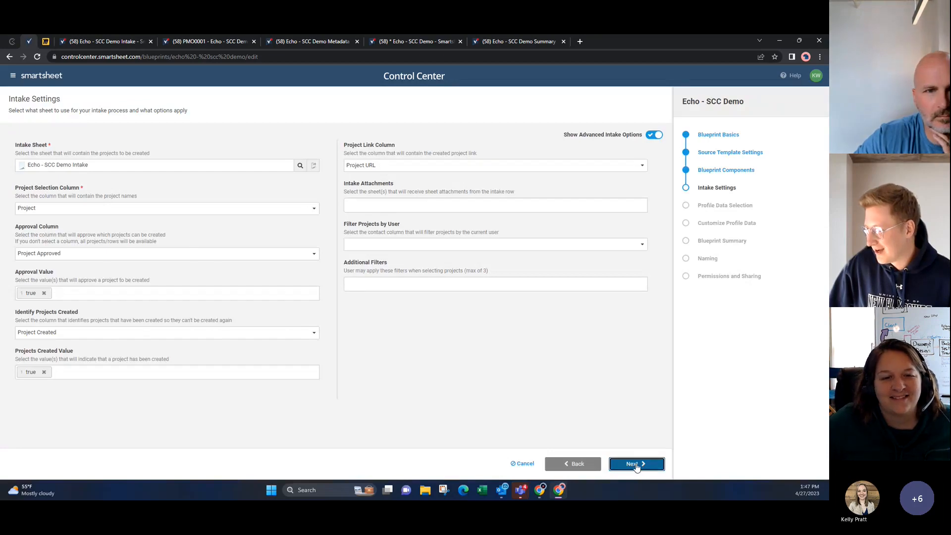
pyautogui.click(635, 463)
pyautogui.click(636, 464)
pyautogui.click(637, 464)
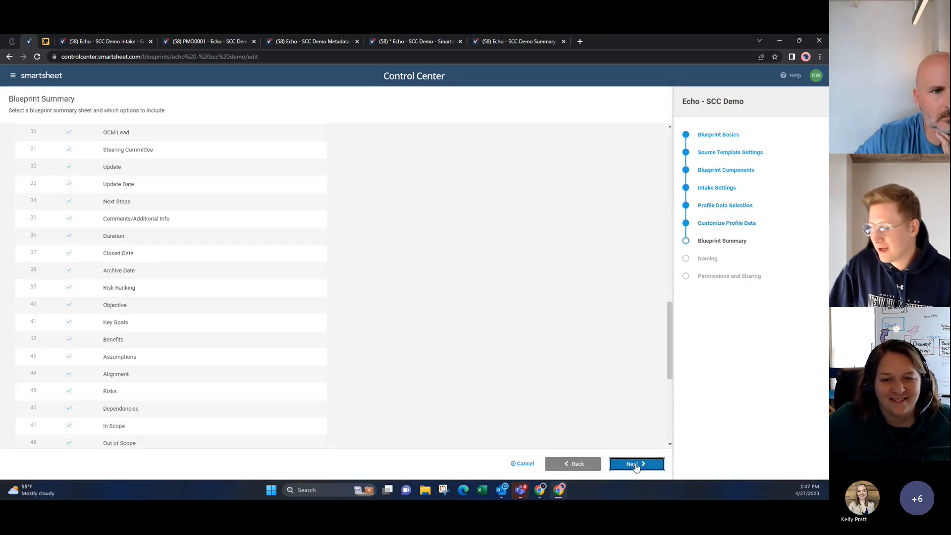
pyautogui.click(636, 464)
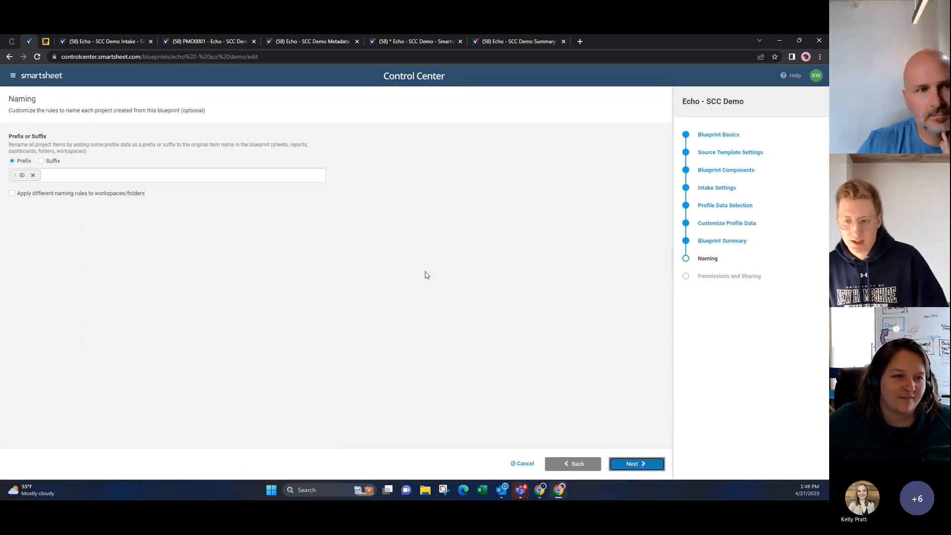
pyautogui.click(74, 176)
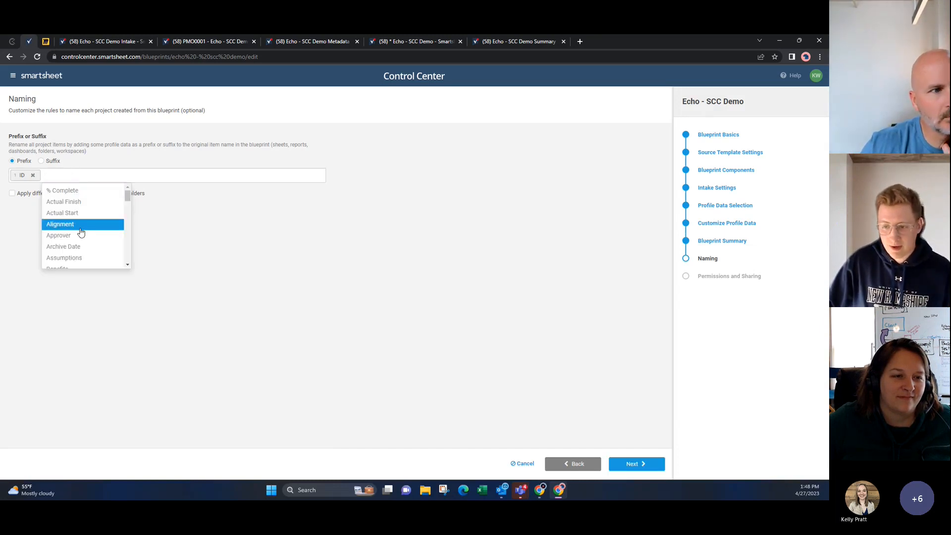
pyautogui.scroll(-1, 81, 233)
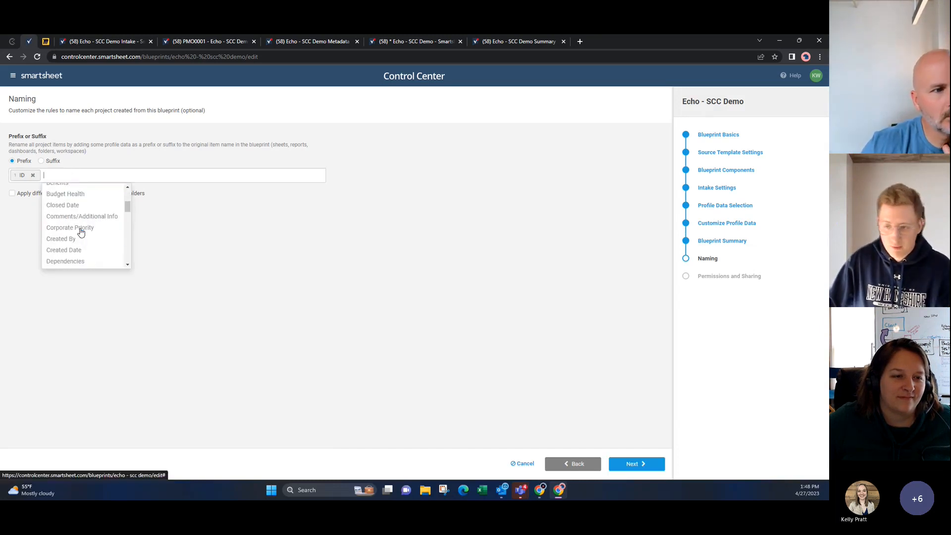
pyautogui.click(198, 217)
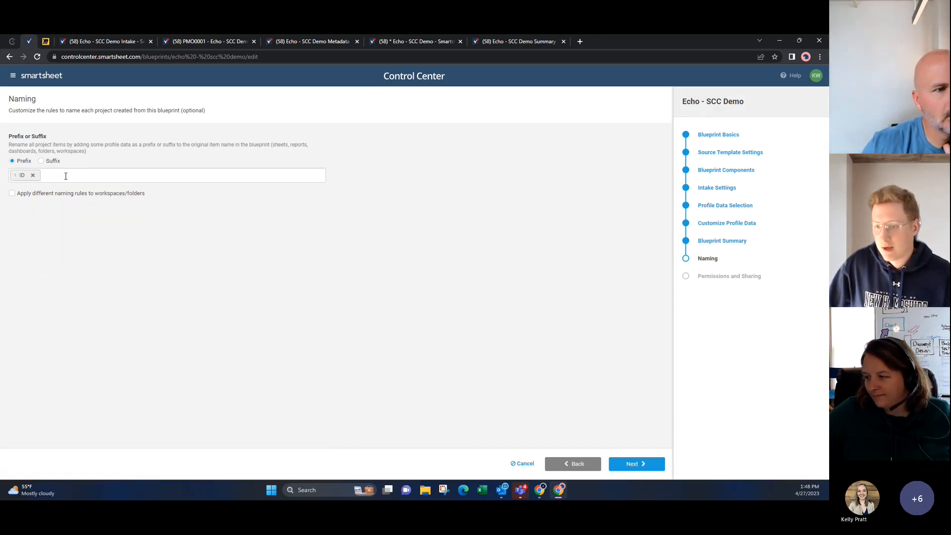
# Apply different naming rules to workspaces/folders and compare the ID prefix with the title of the PMO0001 project plan
pyautogui.click(13, 194)
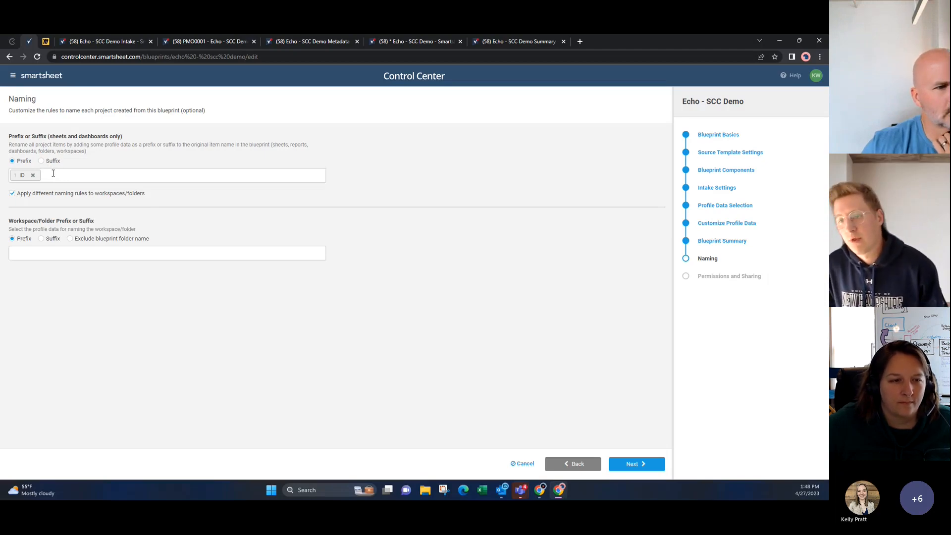
pyautogui.click(208, 41)
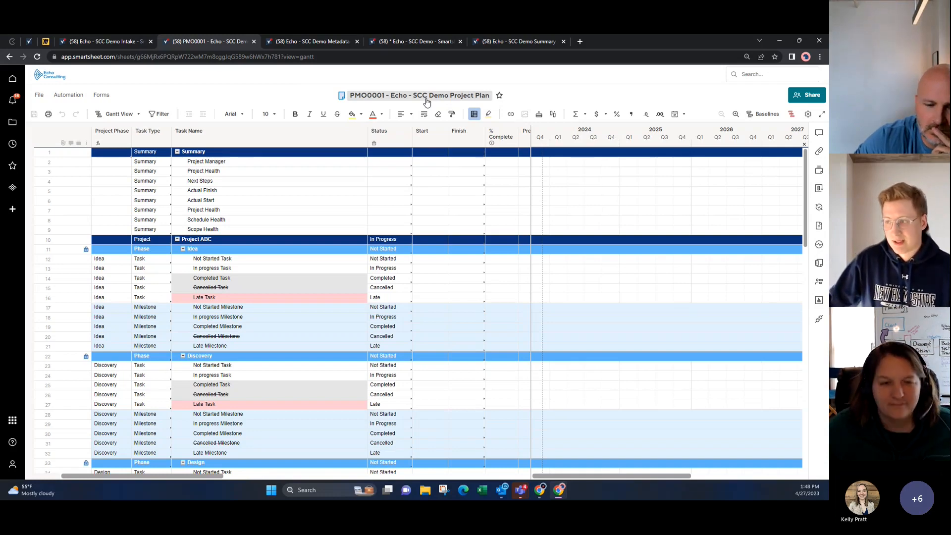
pyautogui.click(30, 43)
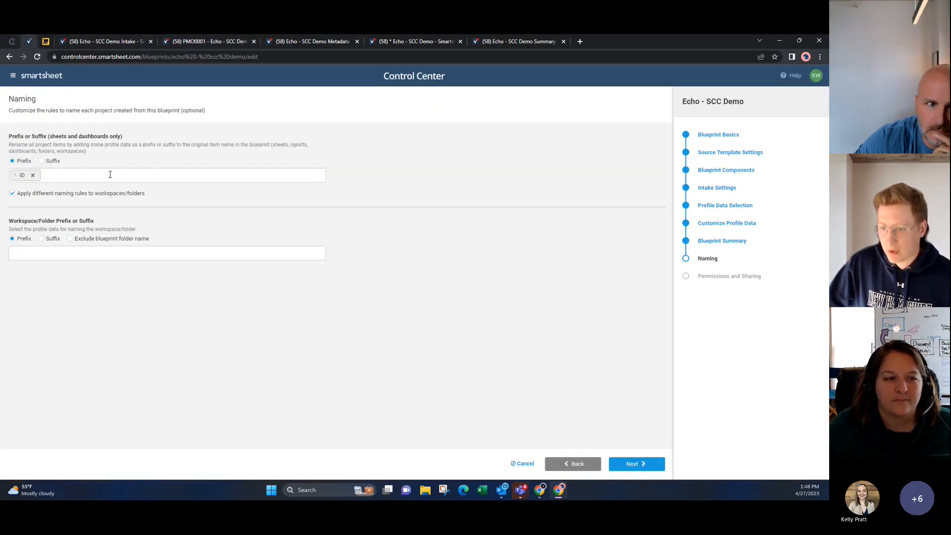
# Add Project after ID in the sheet and dashboard prefix and relate it to the PMO0001 project plan's title
pyautogui.click(51, 178)
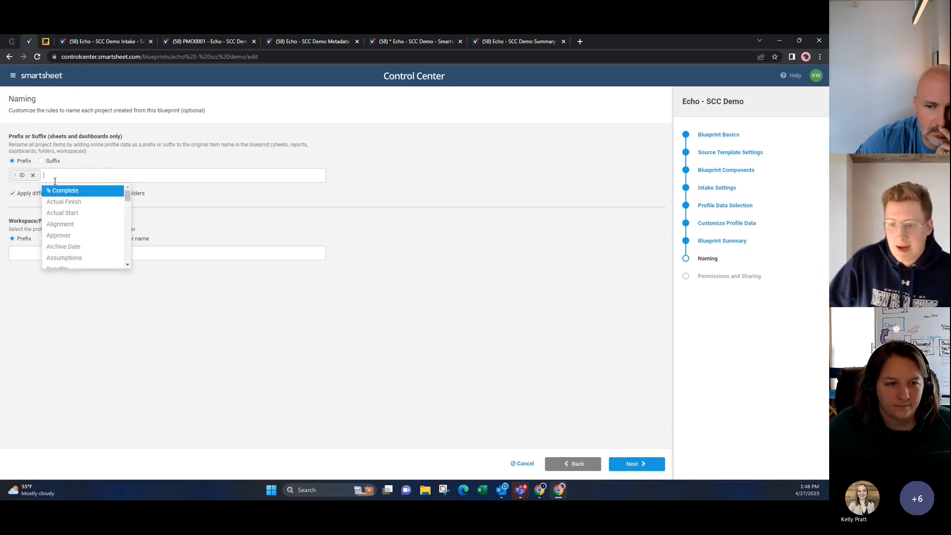
pyautogui.scroll(-1, 77, 213)
pyautogui.scroll(-5, 76, 218)
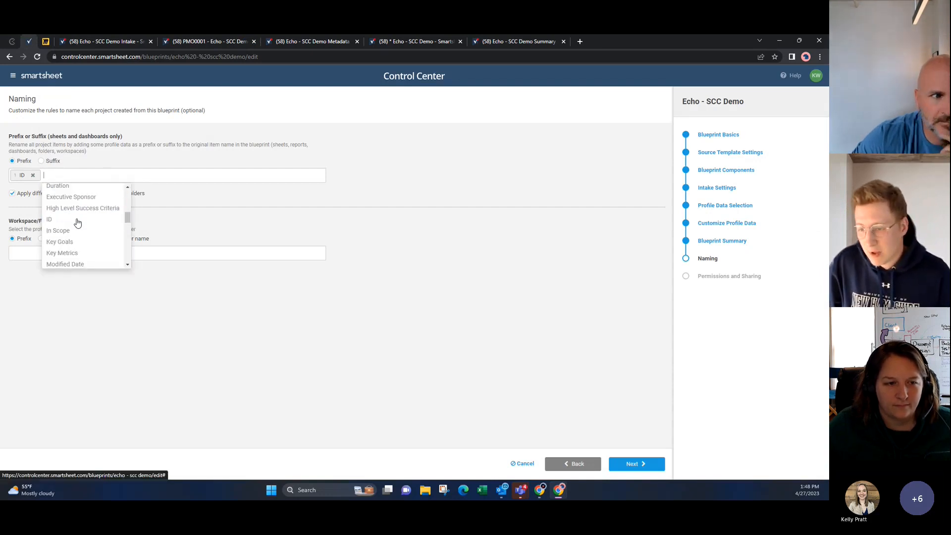
pyautogui.click(74, 223)
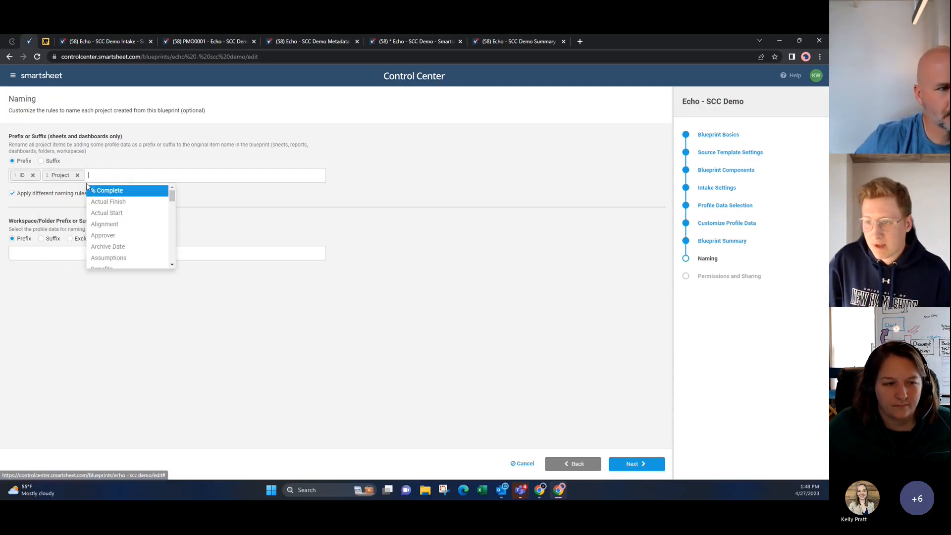
pyautogui.click(221, 43)
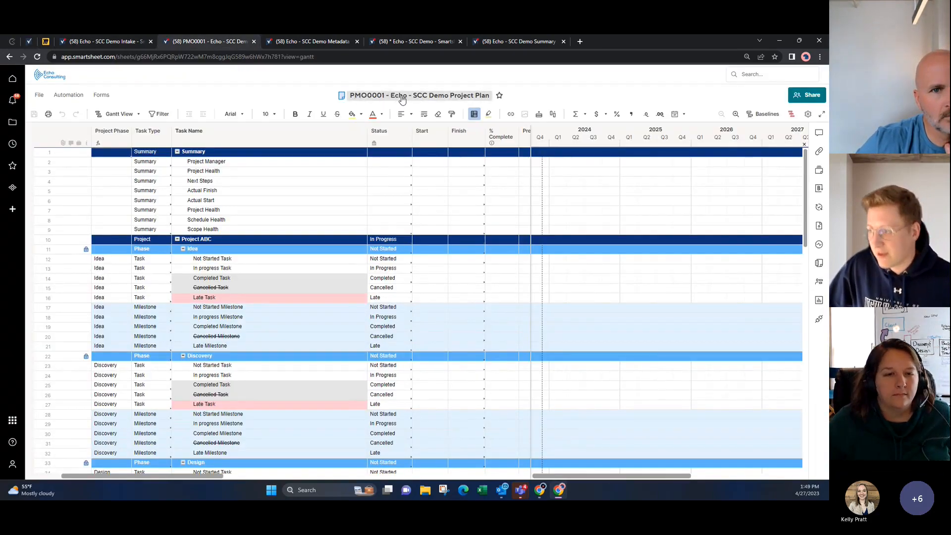
pyautogui.click(29, 43)
pyautogui.click(197, 235)
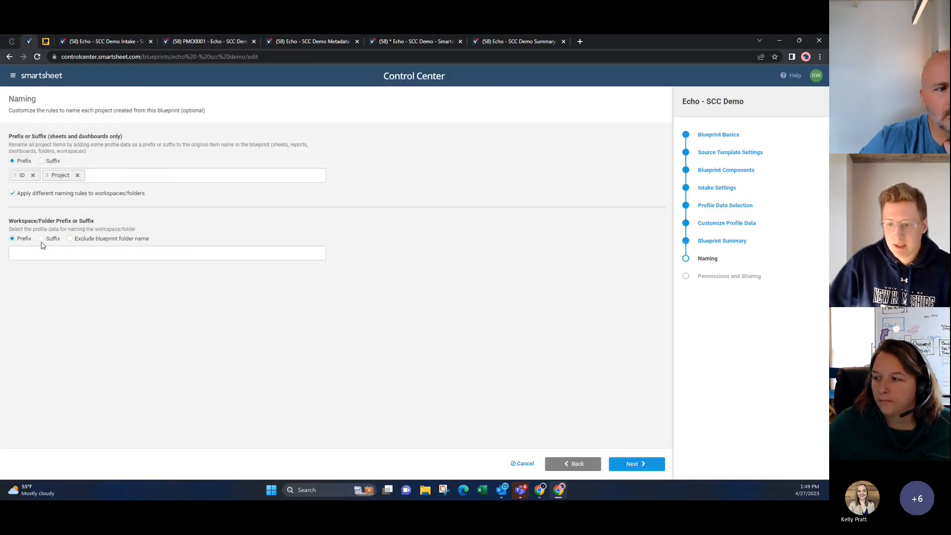
# Check the workspace/folder prefix choices, turn the separate workspace/folder naming rules off and remove Project from the prefix
pyautogui.click(59, 251)
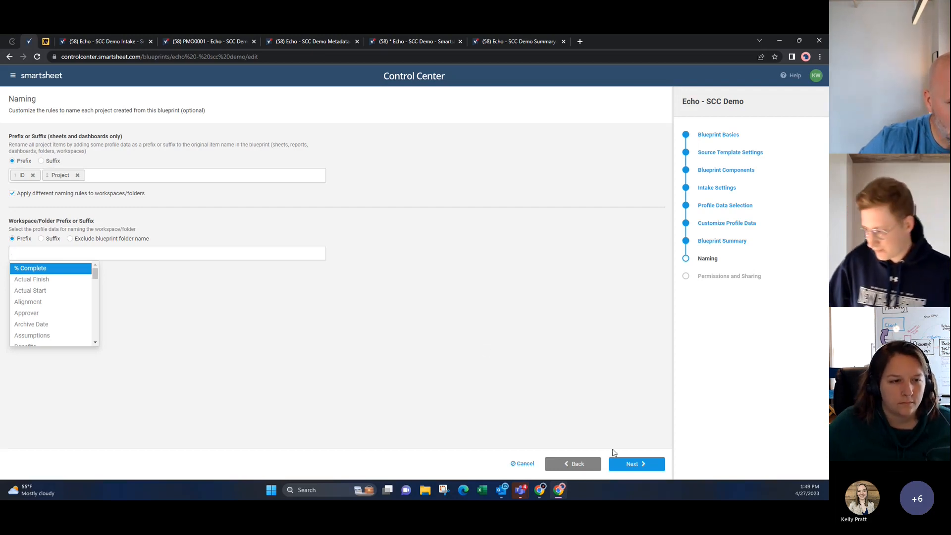
pyautogui.click(12, 193)
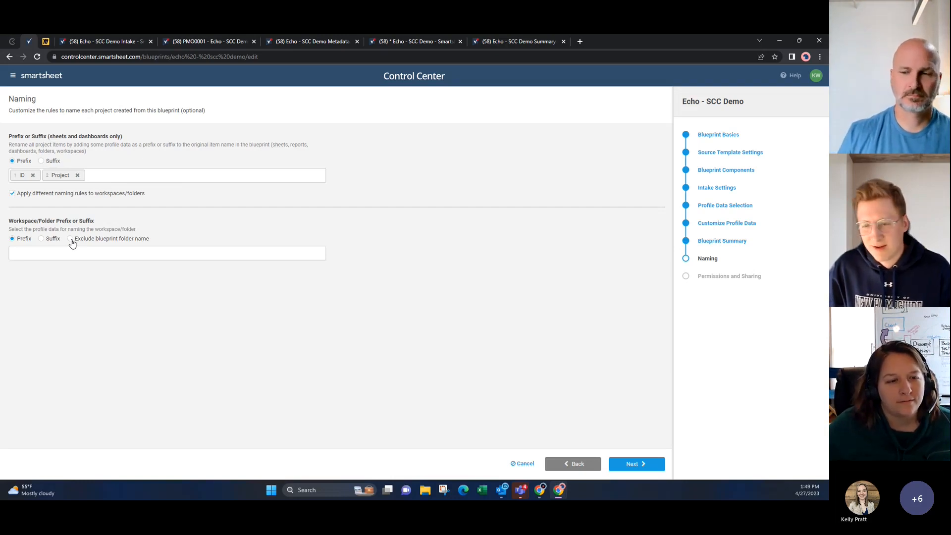
pyautogui.click(12, 193)
pyautogui.click(77, 175)
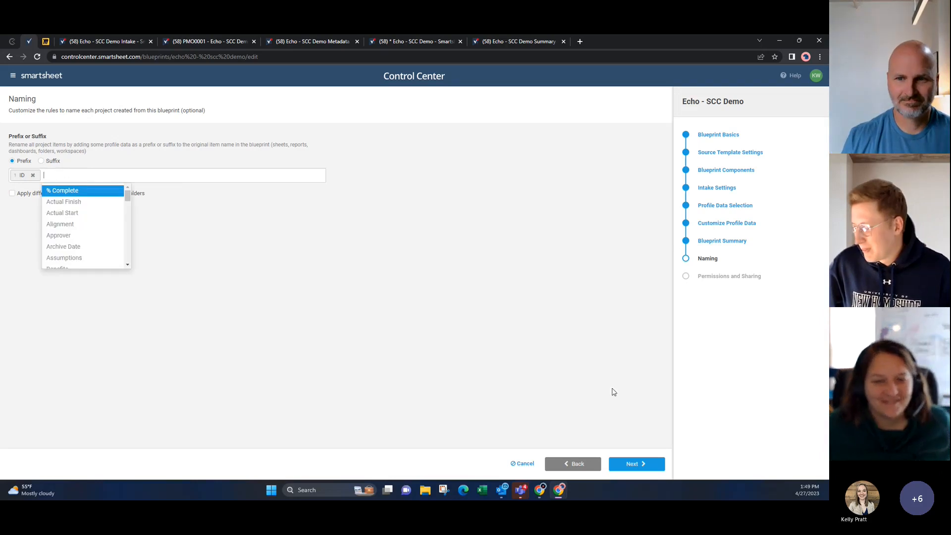
# Open the Permissions and Sharing settings and examine the Leads and Project Creator permission levels, down to the Advanced section
pyautogui.click(637, 469)
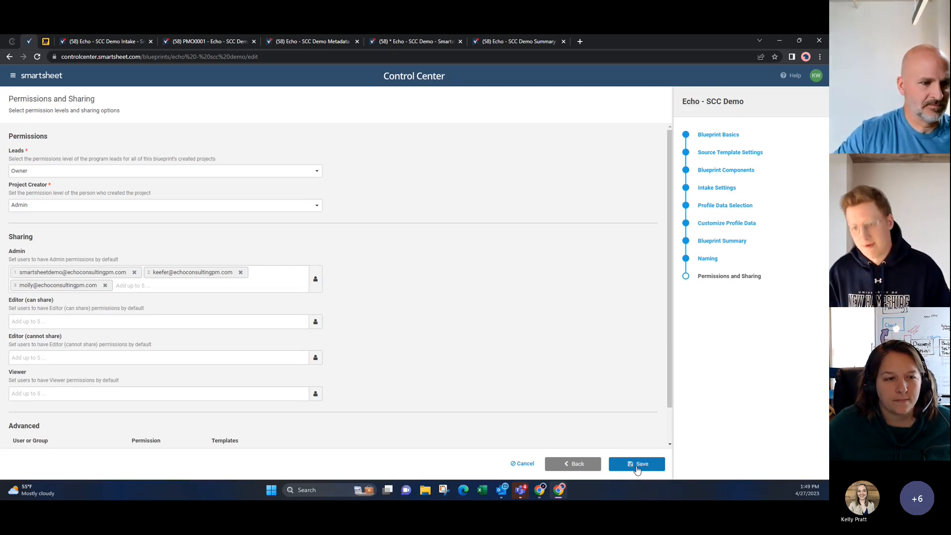
pyautogui.click(293, 175)
pyautogui.click(379, 174)
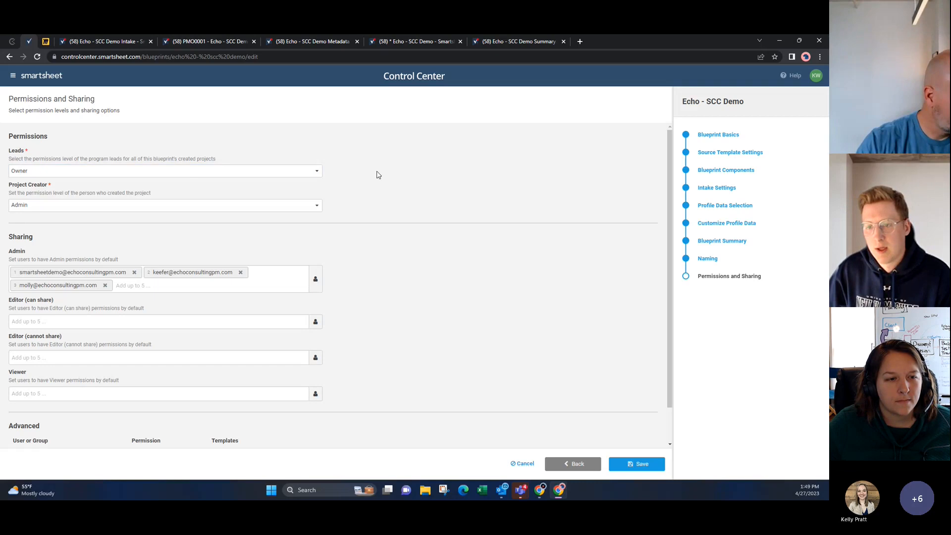
pyautogui.click(183, 175)
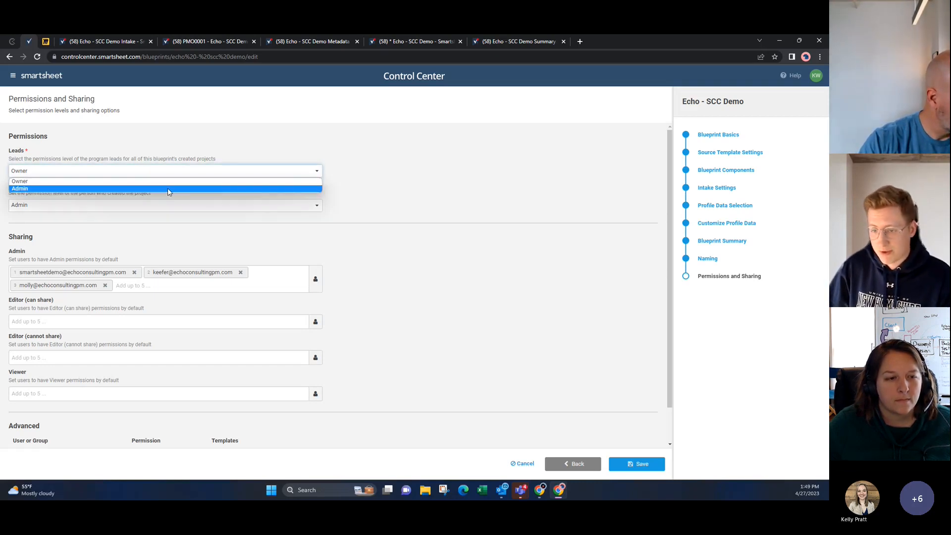
pyautogui.click(349, 169)
pyautogui.click(152, 205)
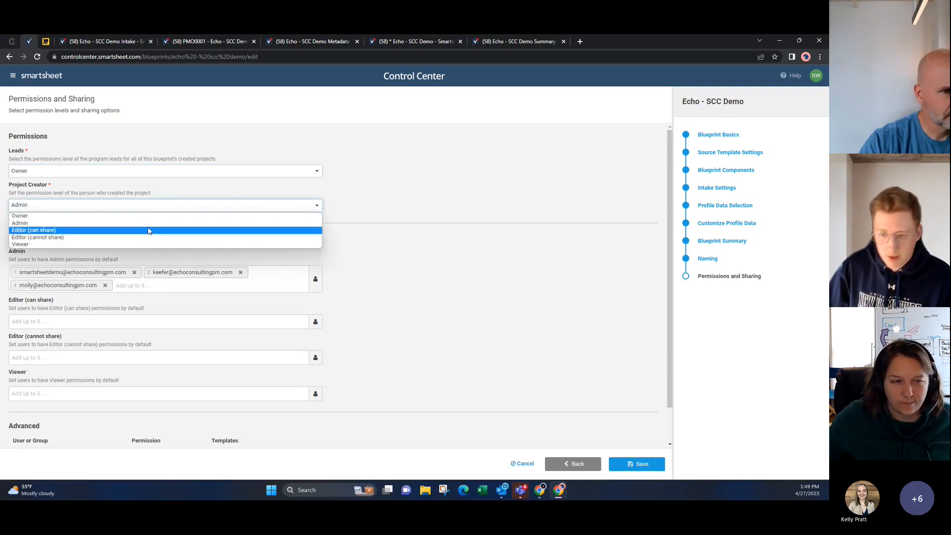
pyautogui.click(358, 197)
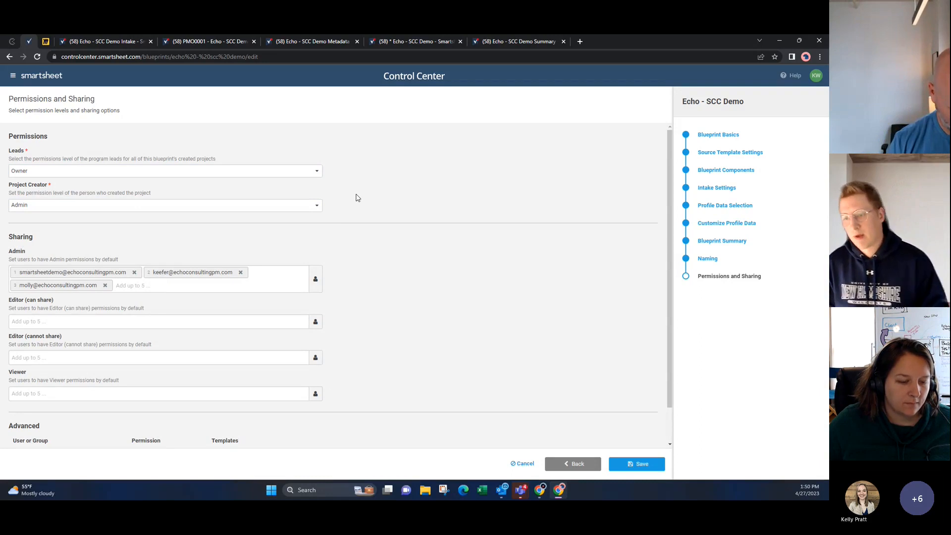
pyautogui.scroll(-1, 200, 244)
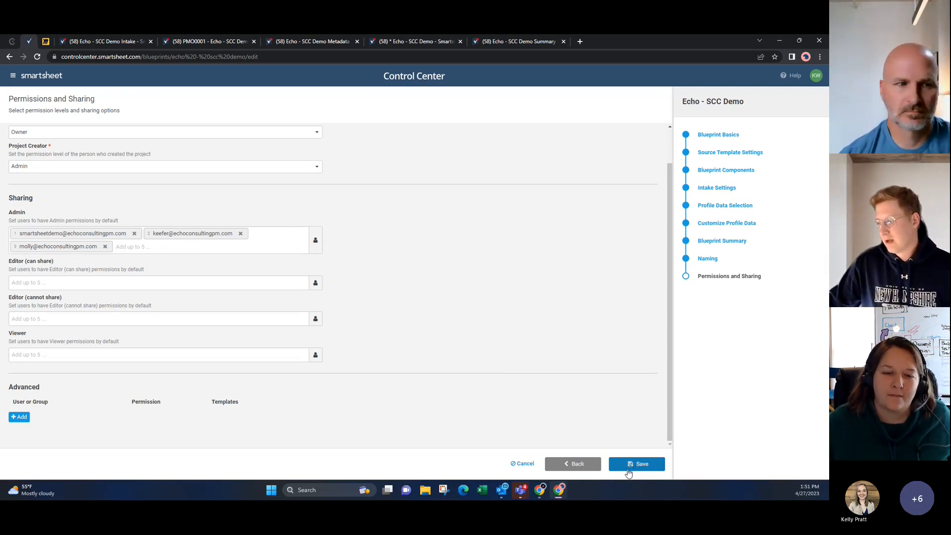
# Cancel the blueprint edits and return to the program's active projects list
pyautogui.click(525, 463)
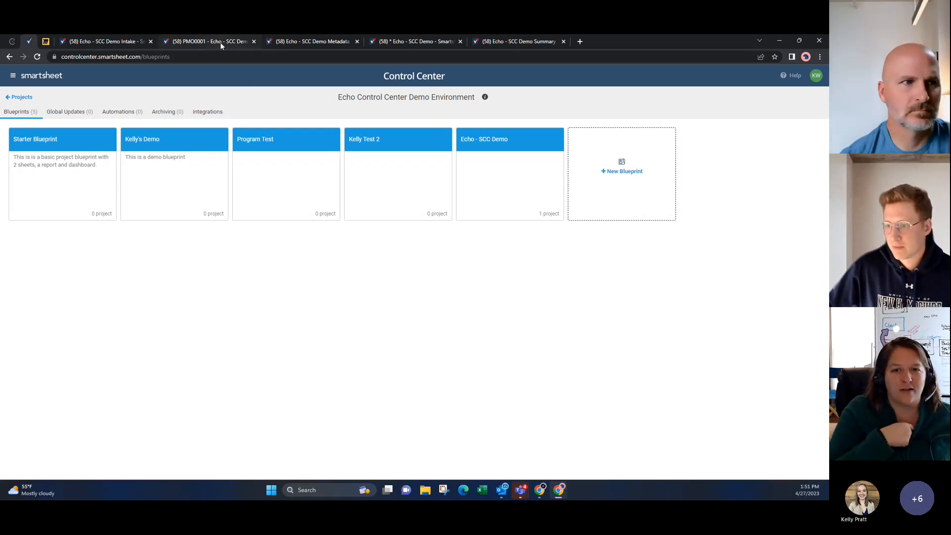
pyautogui.click(16, 98)
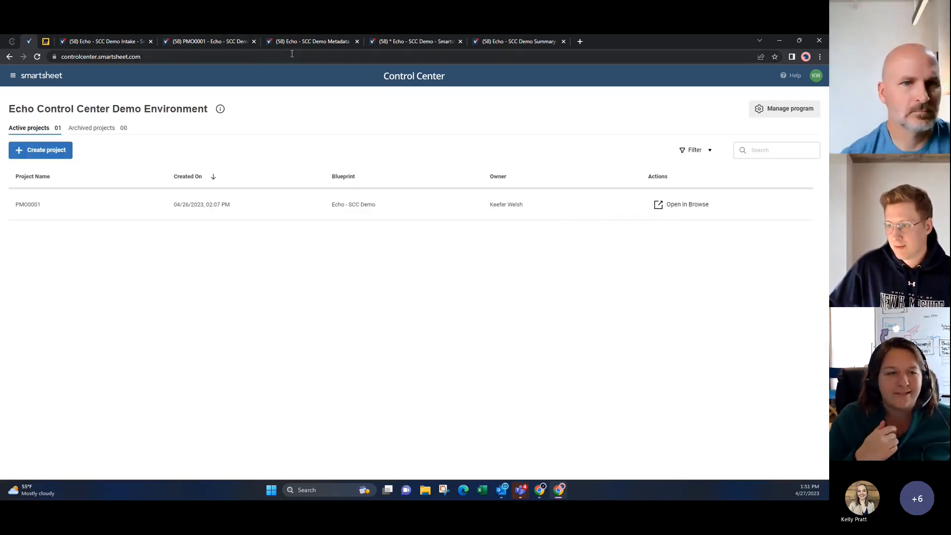
# Switch to the Echo - SCC Demo Intake sheet and view its first columns, from Created Date to Project URL
pyautogui.click(119, 43)
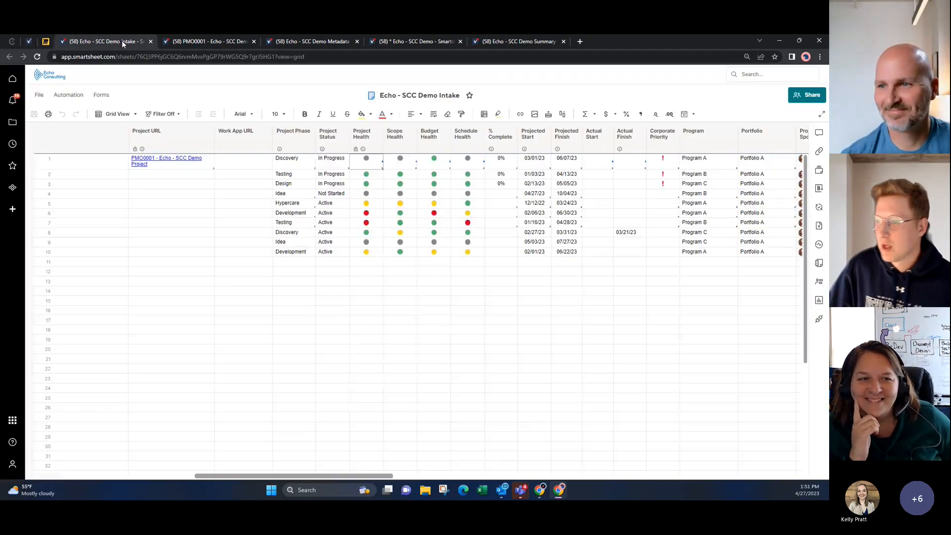
pyautogui.moveTo(295, 478); pyautogui.dragTo(124, 476)
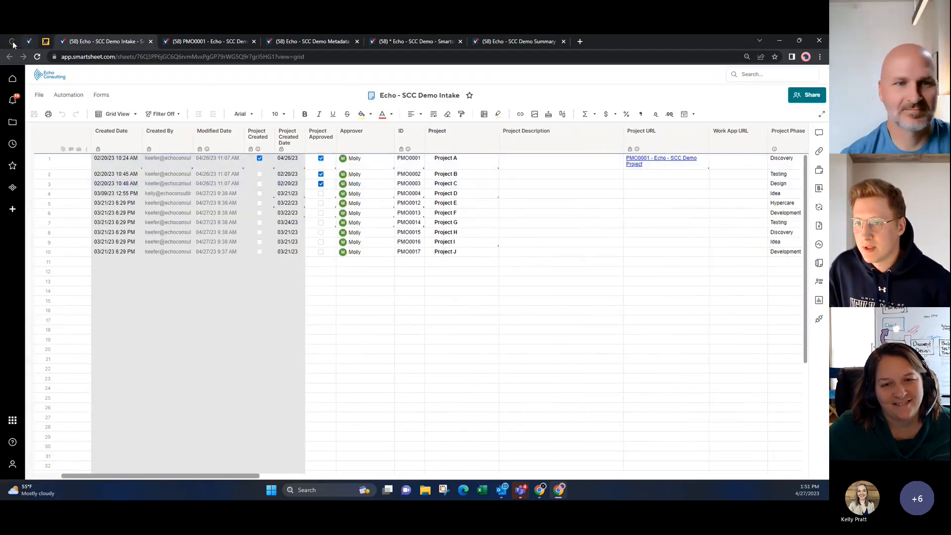
# Return to Control Center and start a new project from the Echo - SCC Demo blueprint
pyautogui.click(28, 42)
pyautogui.click(65, 154)
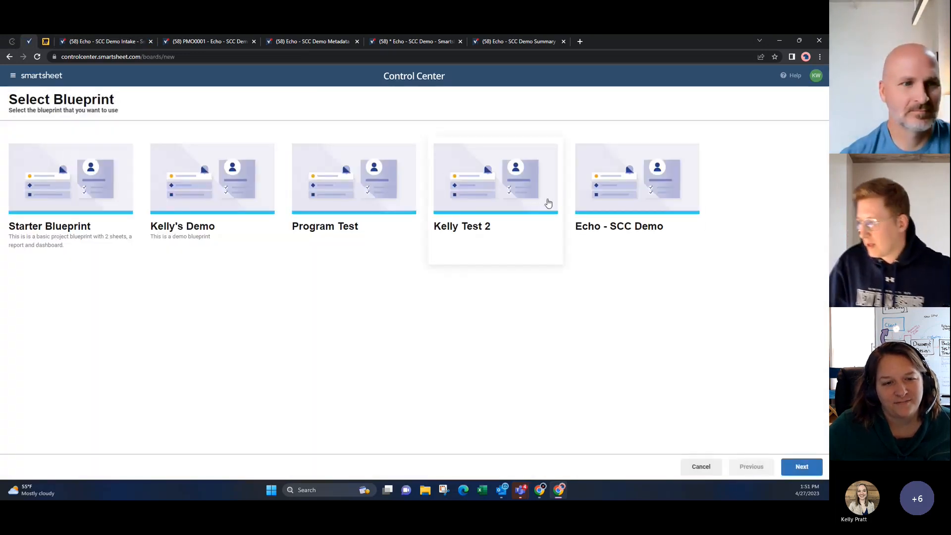
pyautogui.click(626, 185)
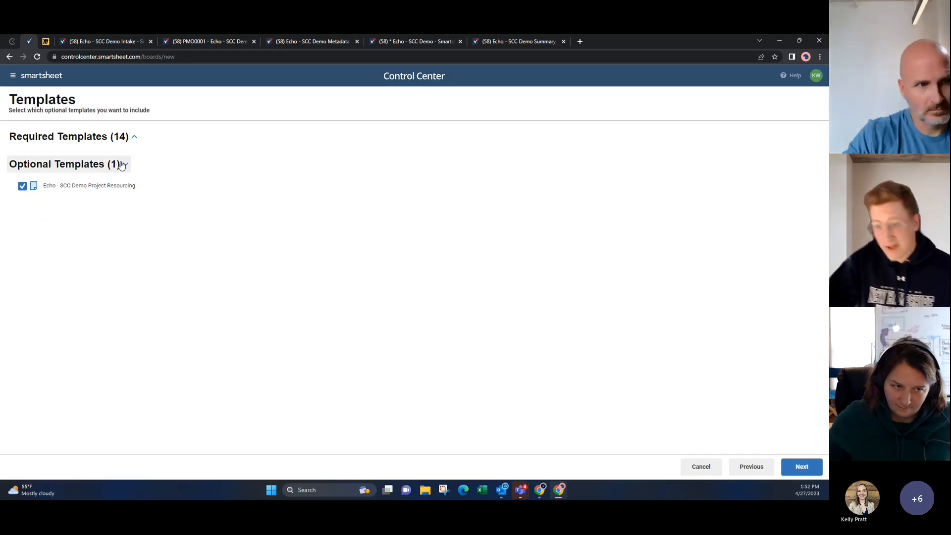
# Keep the optional Echo - SCC Demo Project Resourcing template included, review the required templates and continue to the profile data
pyautogui.click(22, 186)
pyautogui.click(23, 188)
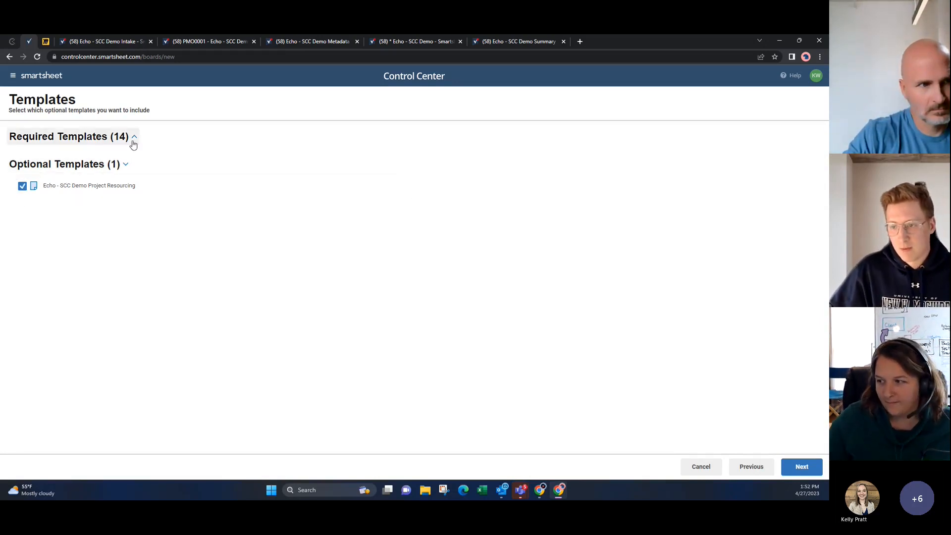
pyautogui.click(134, 136)
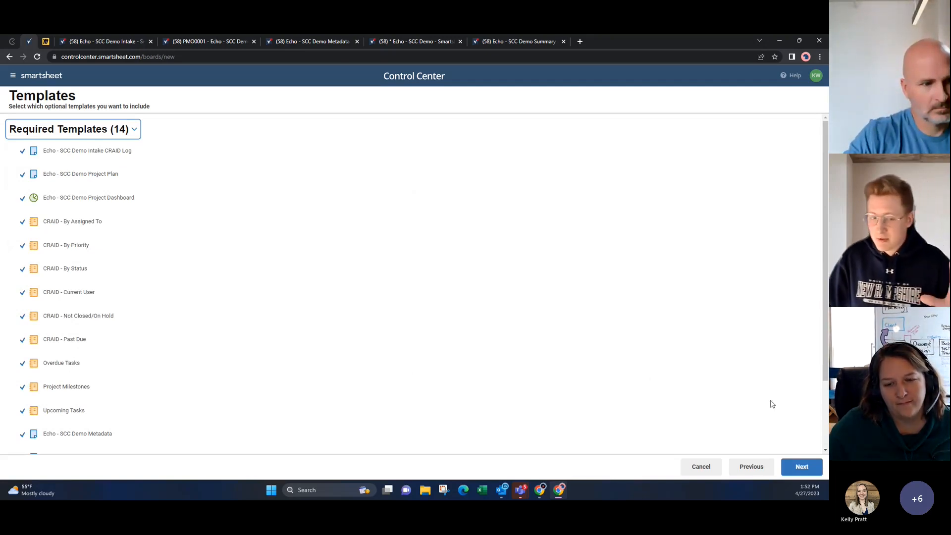
pyautogui.click(801, 467)
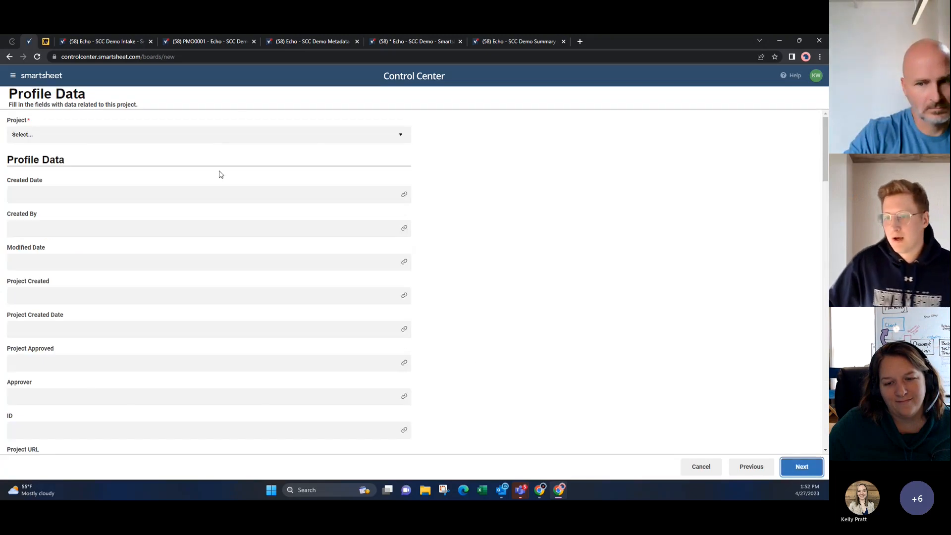
# Choose Project B as the intake project and review its profile data from Created Date through the closing and goal fields
pyautogui.click(219, 137)
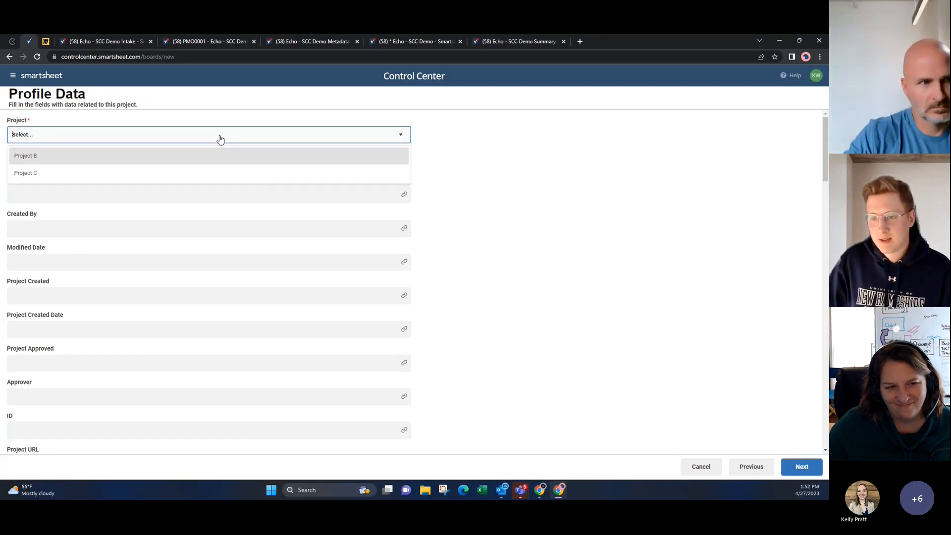
pyautogui.click(59, 163)
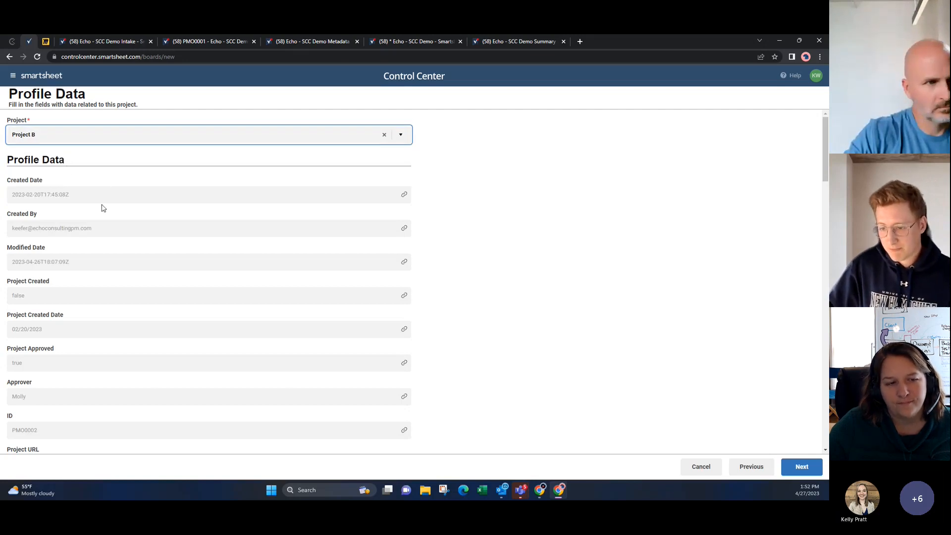
pyautogui.scroll(-3, 99, 208)
pyautogui.scroll(-7, 66, 325)
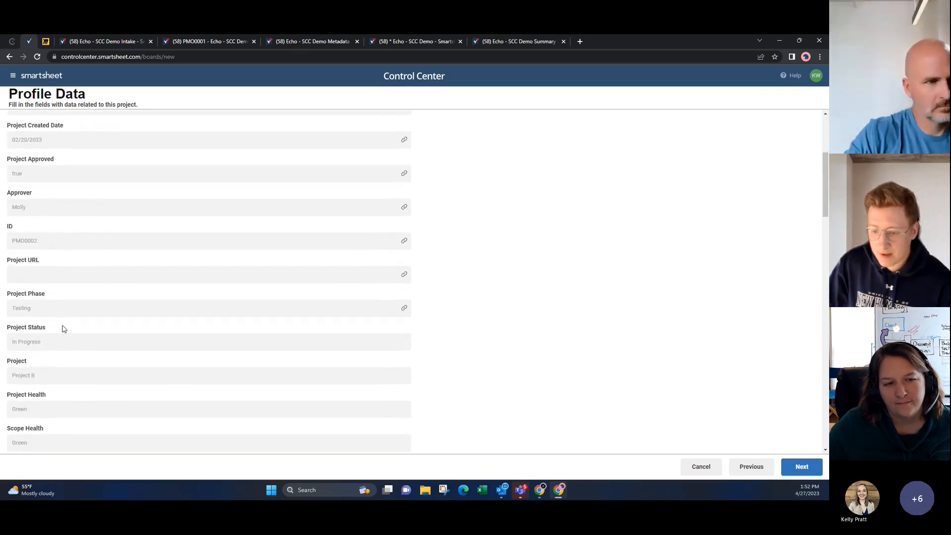
pyautogui.scroll(-11, 69, 317)
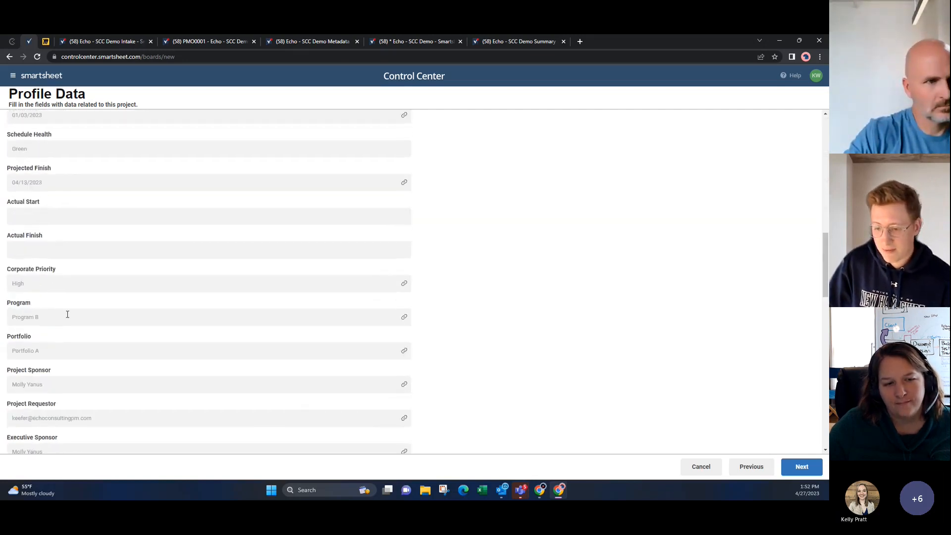
pyautogui.scroll(-3, 70, 315)
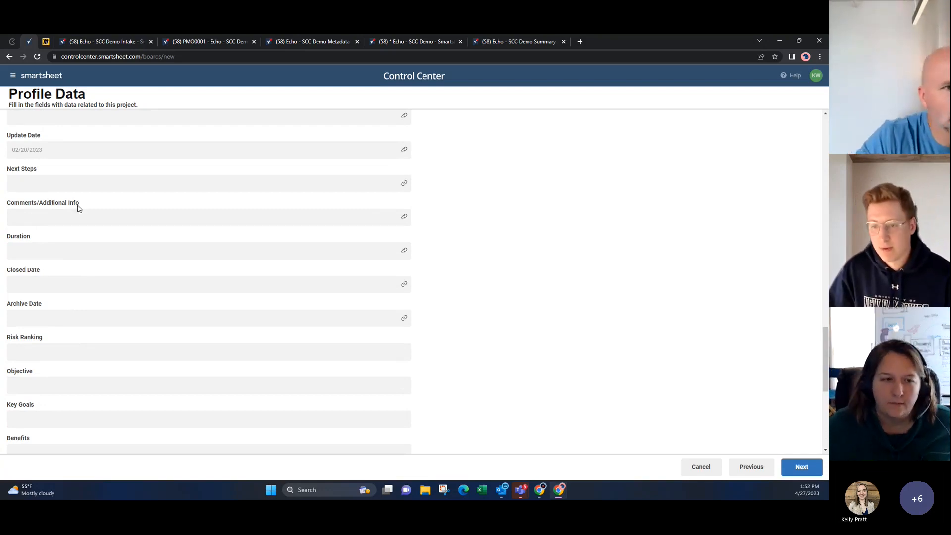
pyautogui.scroll(4, 60, 198)
pyautogui.click(48, 221)
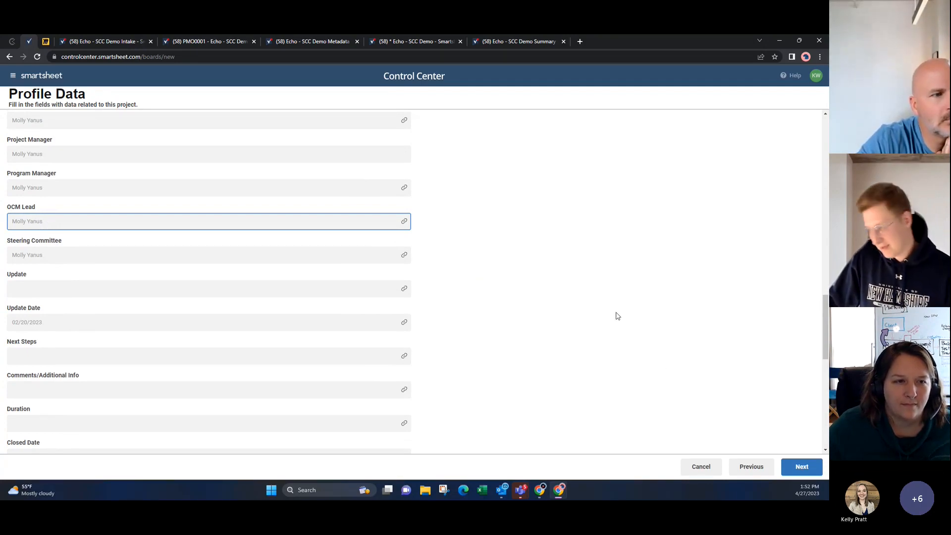
# Create the project with the preset sharing and open it in Smartsheet
pyautogui.click(799, 473)
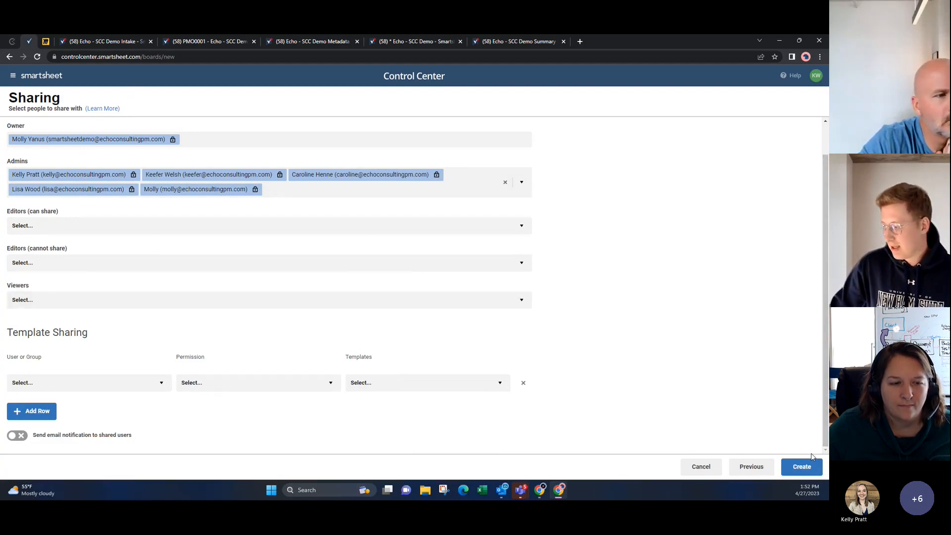
pyautogui.click(801, 467)
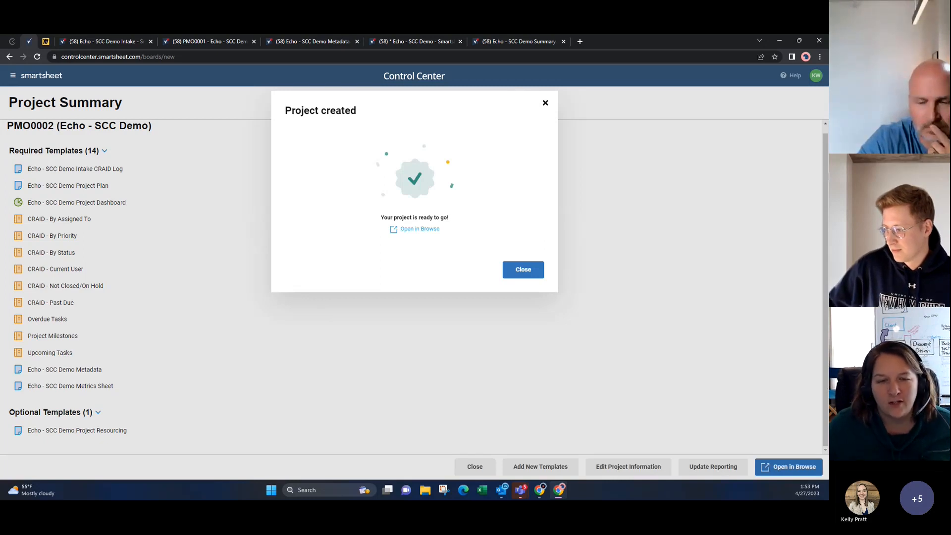
pyautogui.click(425, 229)
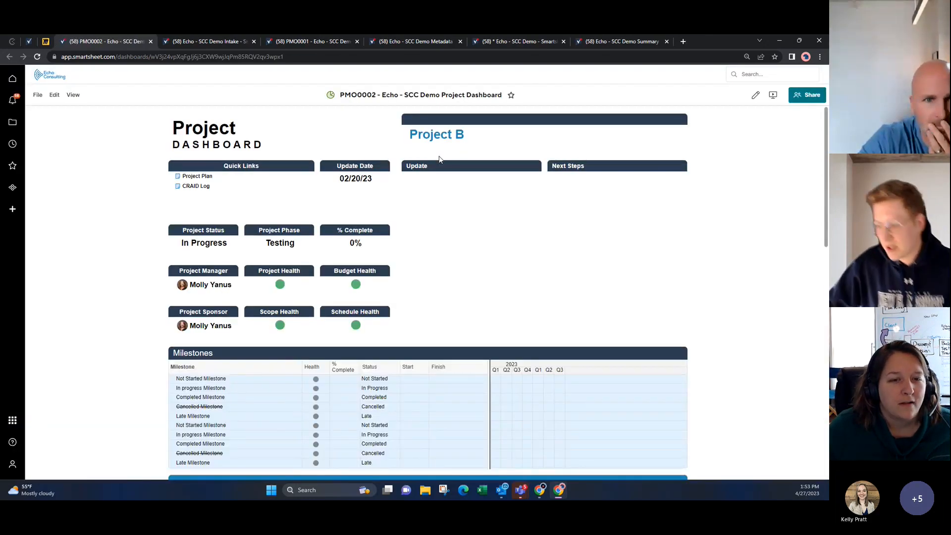
# Refresh the Echo - SCC Demo Intake sheet and the Echo - SCC Demo workspace to check for the new project
pyautogui.click(223, 44)
pyautogui.click(39, 57)
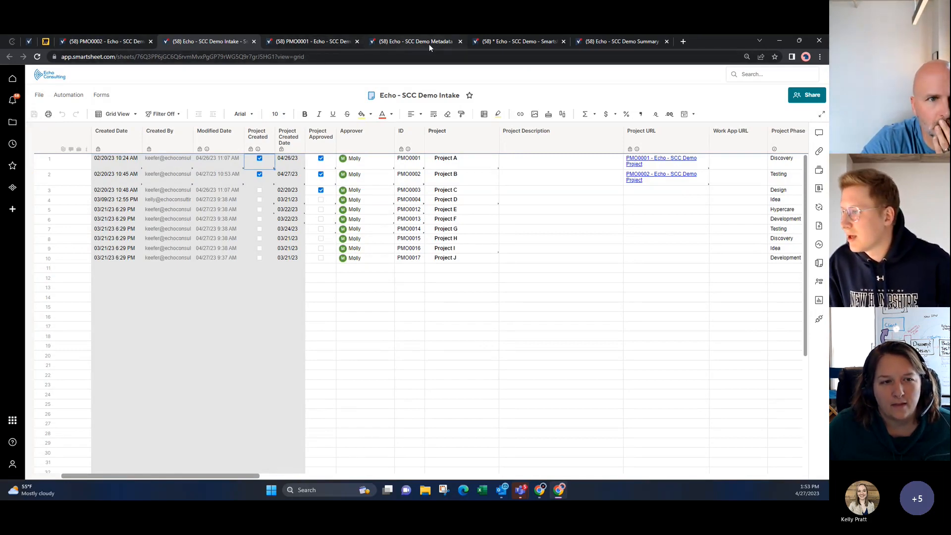
pyautogui.click(509, 41)
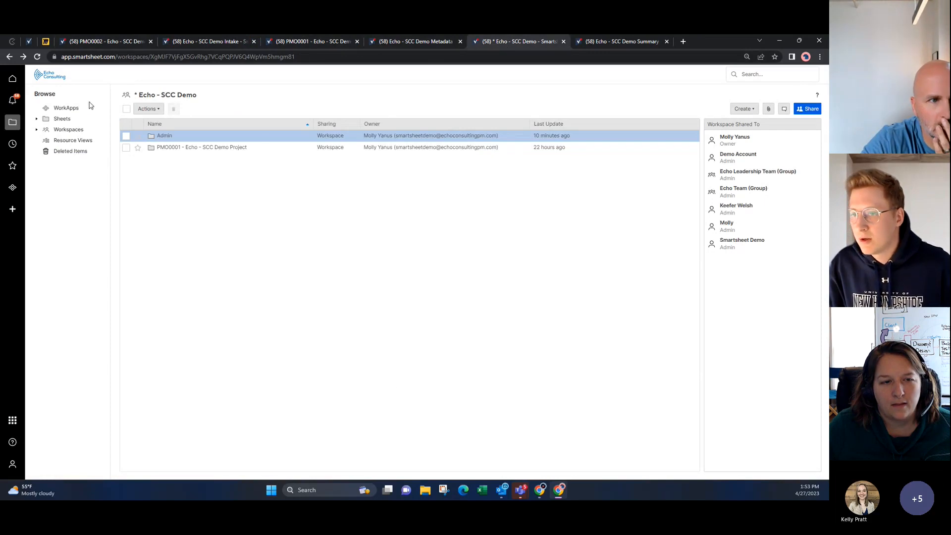
pyautogui.click(37, 56)
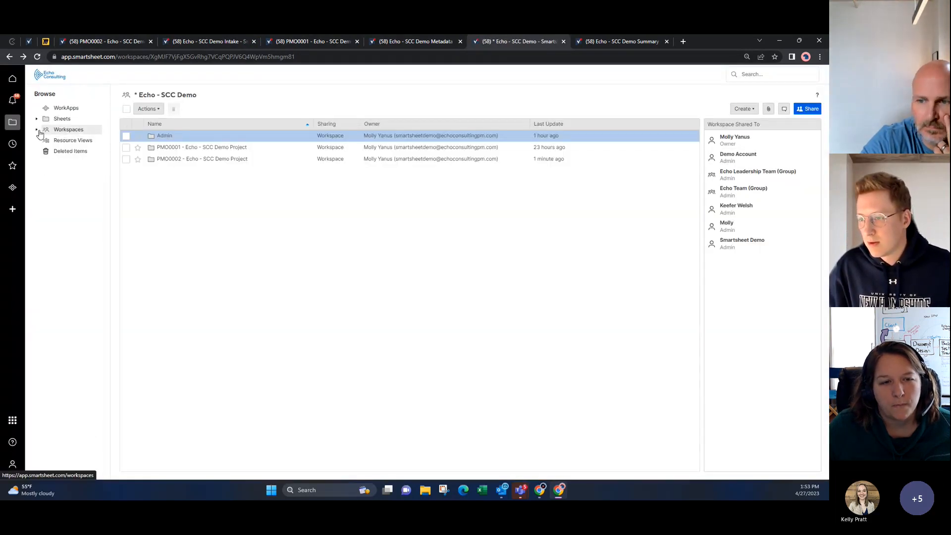
# Open the PMO0002 project folder and view its Admin subfolder, collapsing the workspaces tree
pyautogui.click(206, 160)
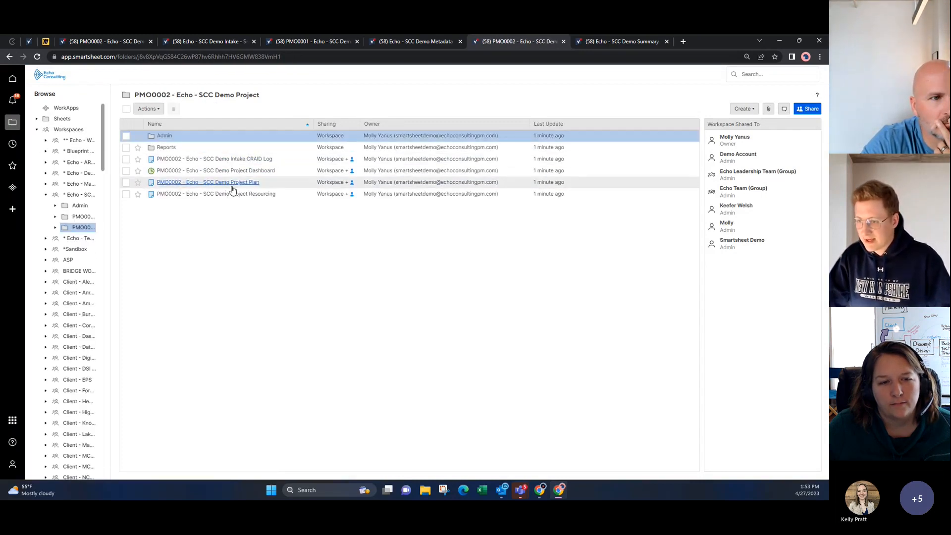
pyautogui.click(165, 136)
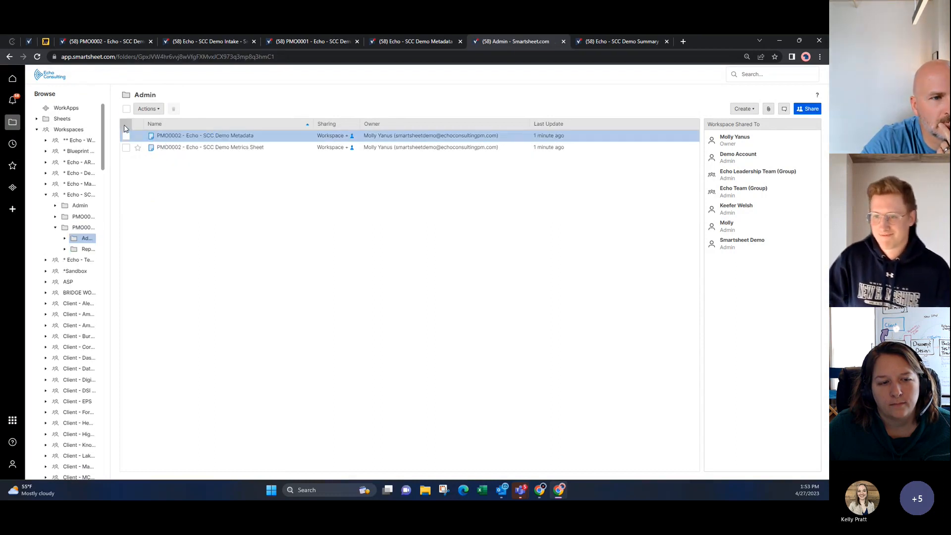
pyautogui.click(36, 130)
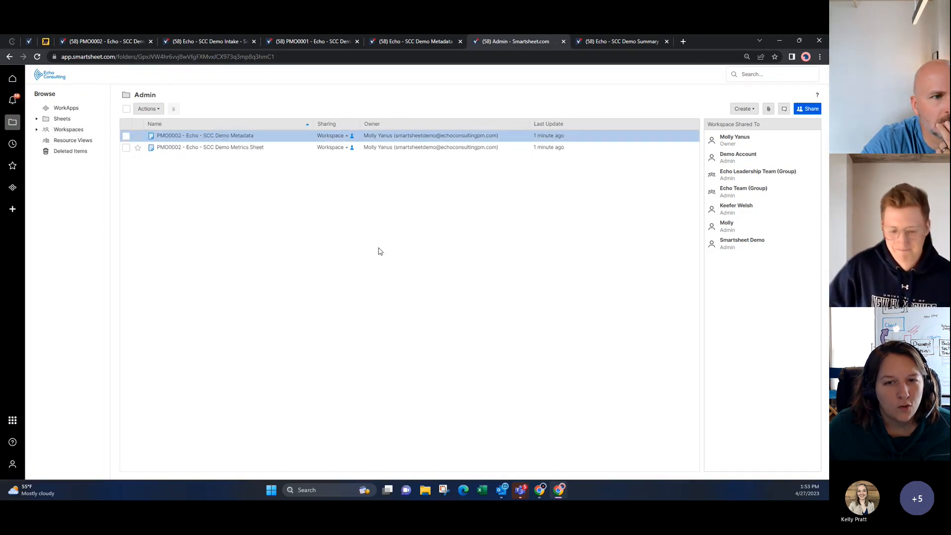